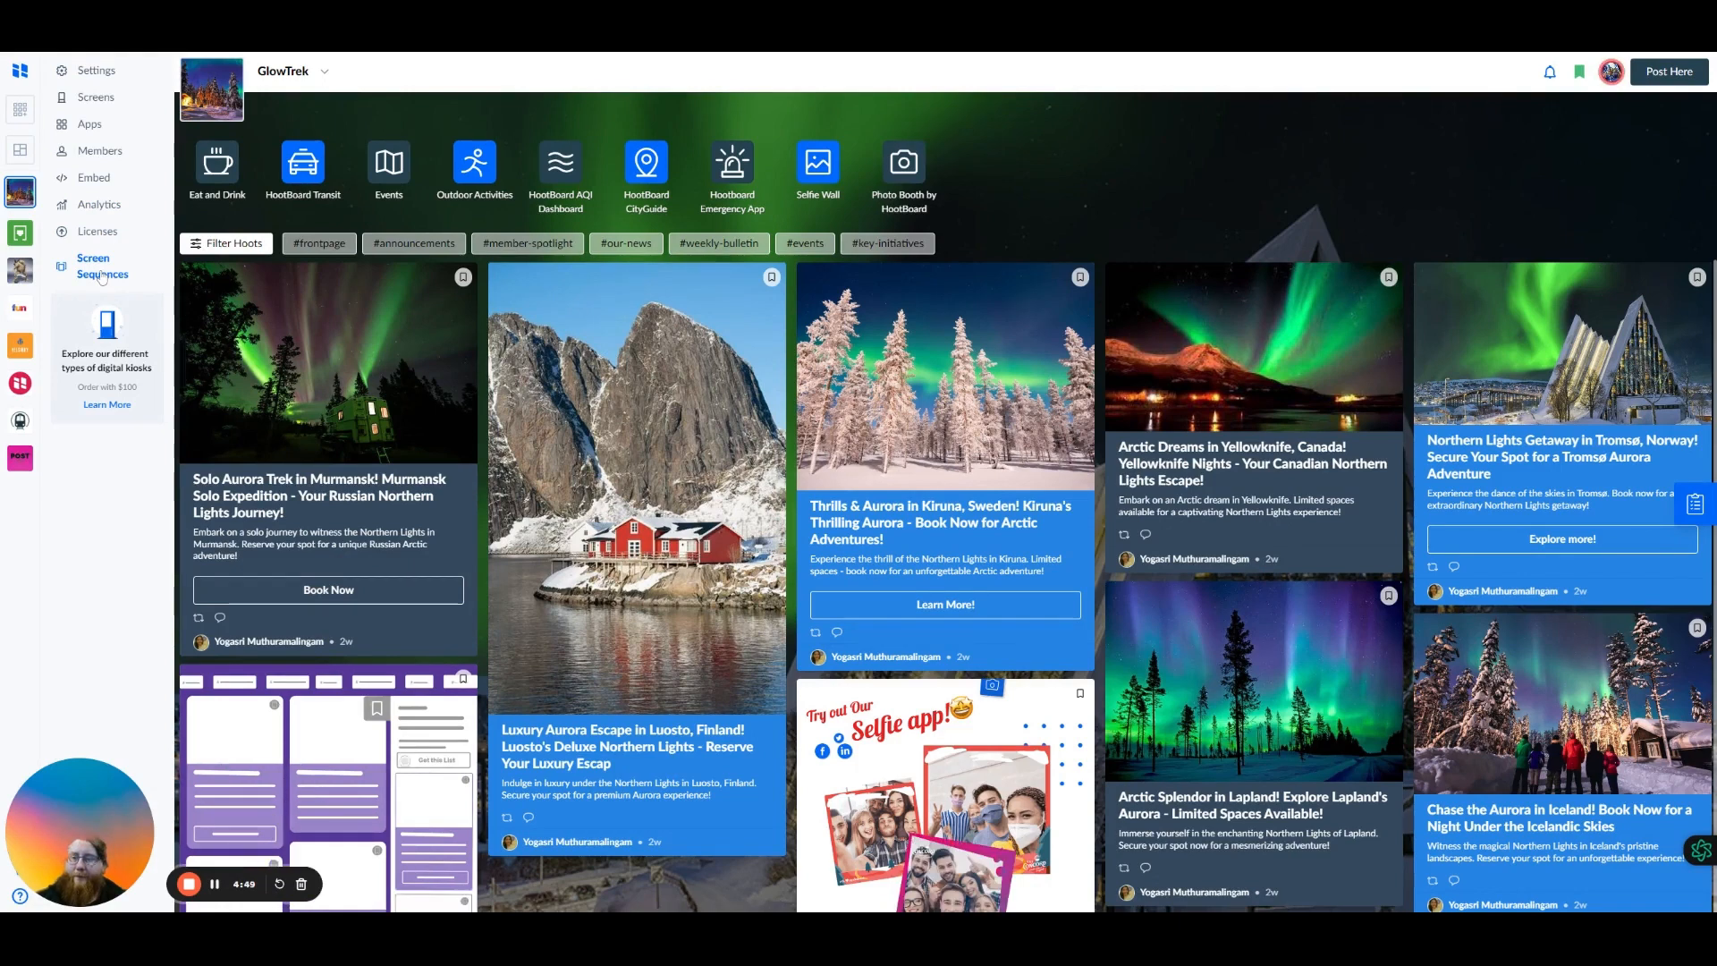
Create a new screen sequence named "Test for video" with the description "Test for video" and landscape orientation
click(101, 269)
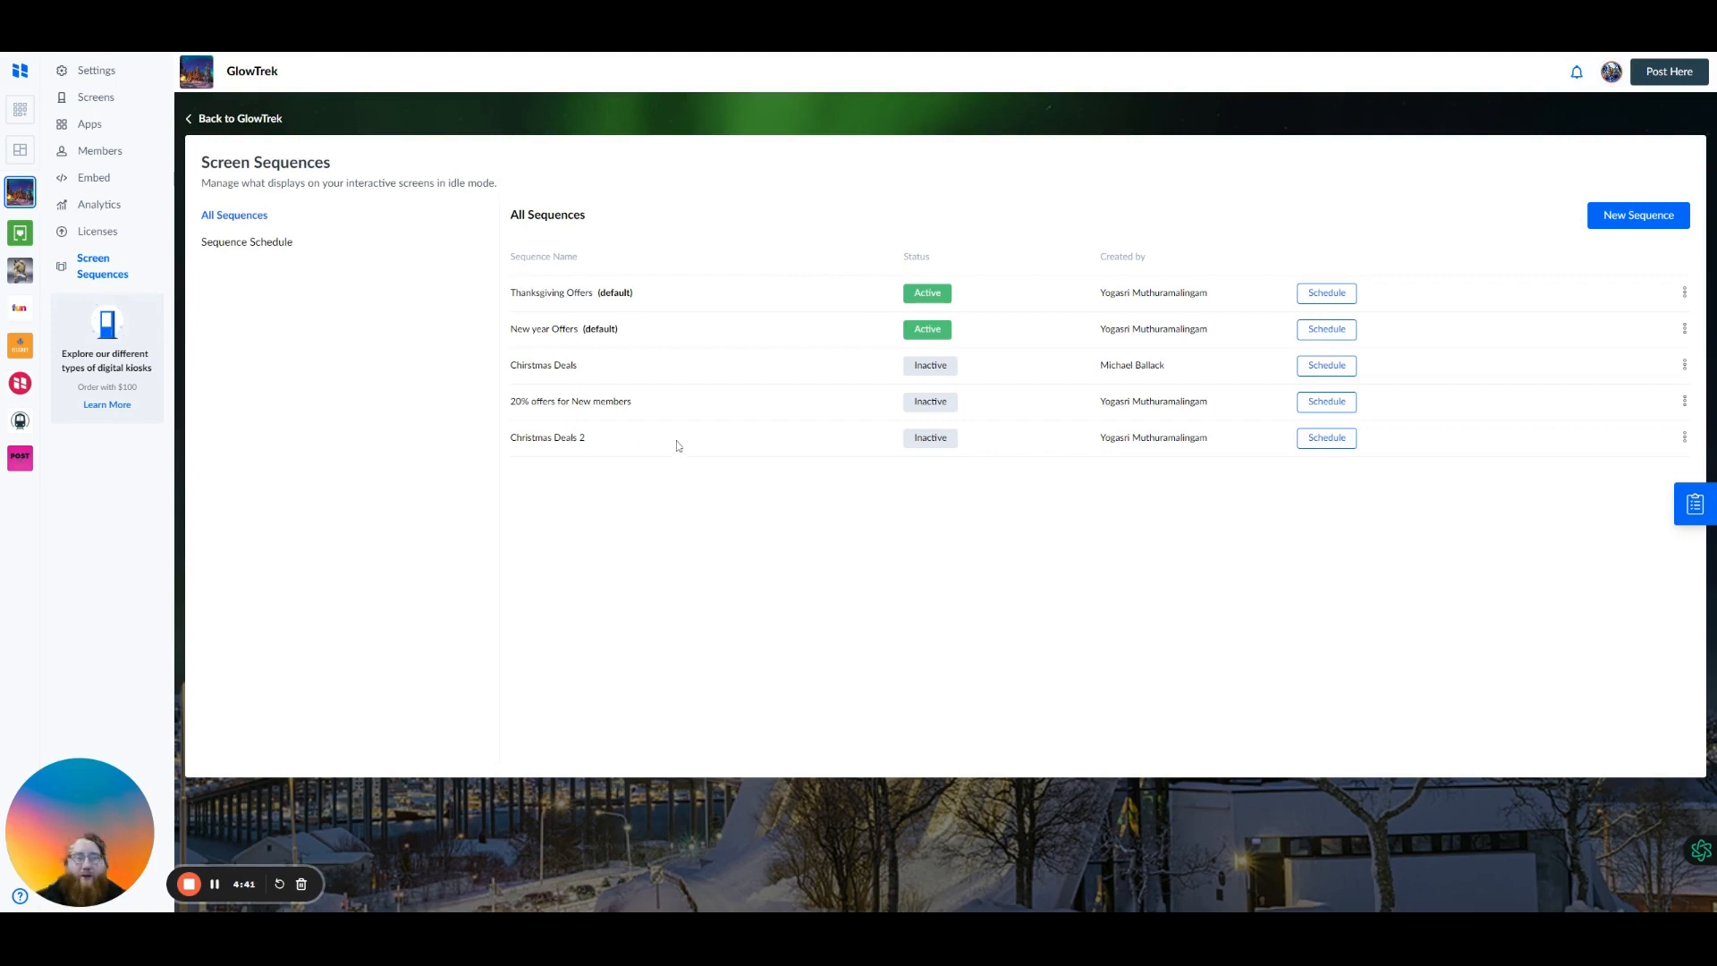
click(1620, 224)
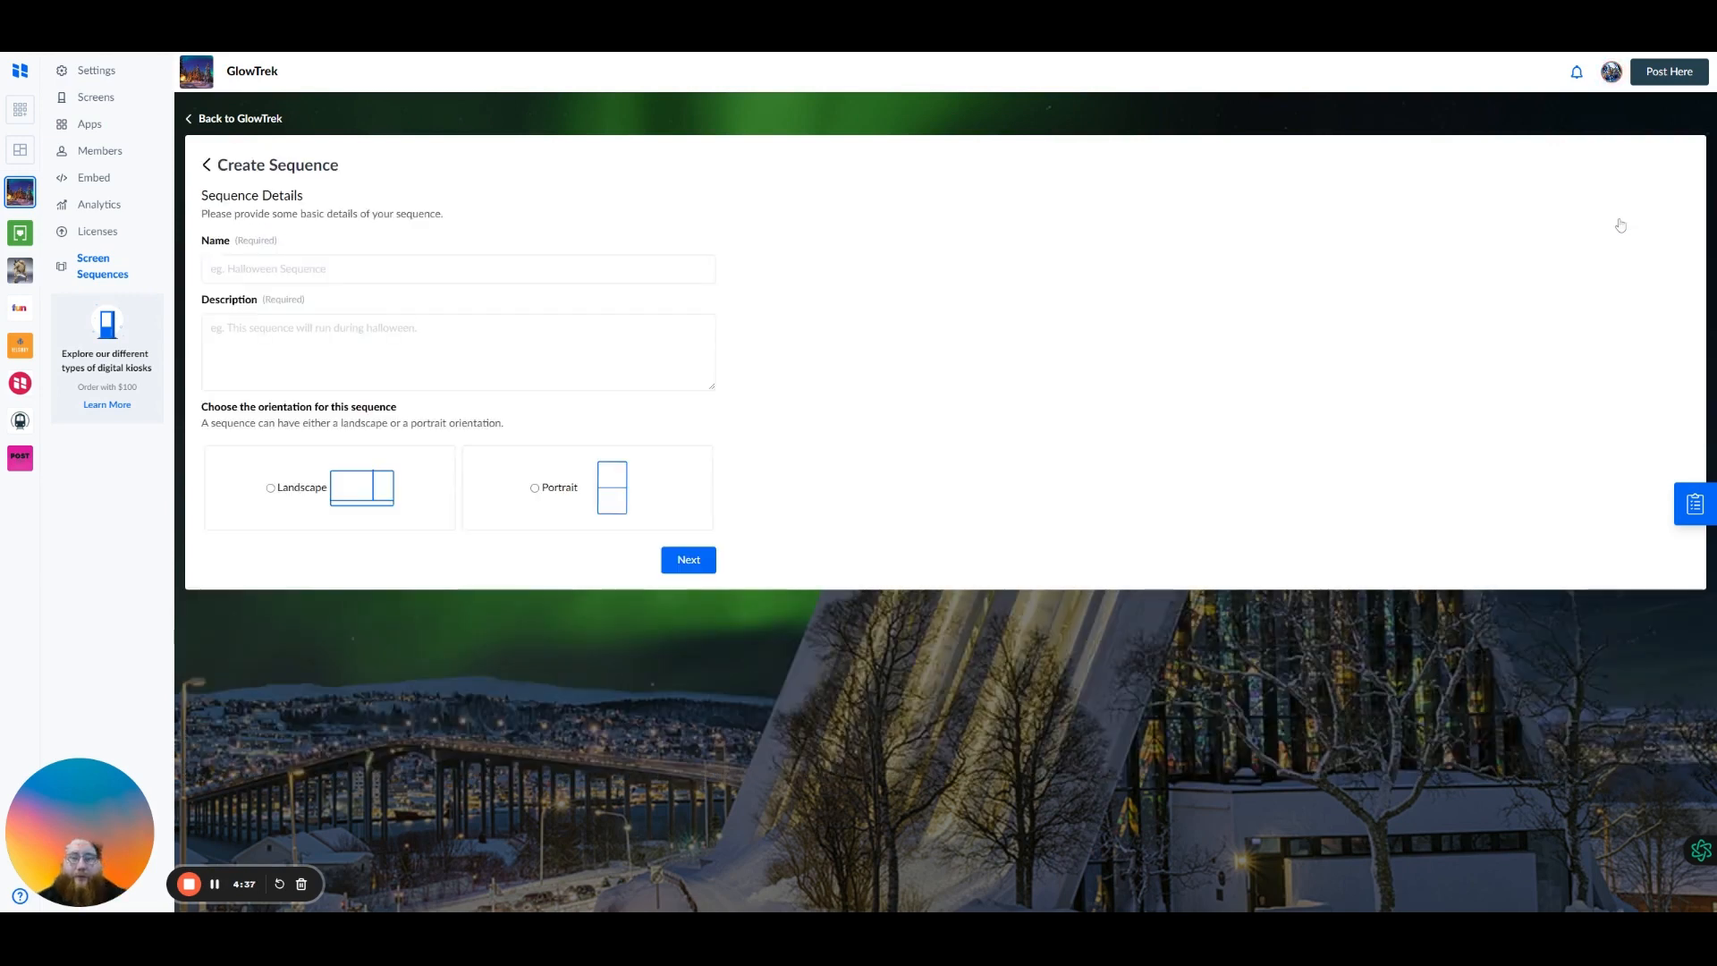
click(304, 269)
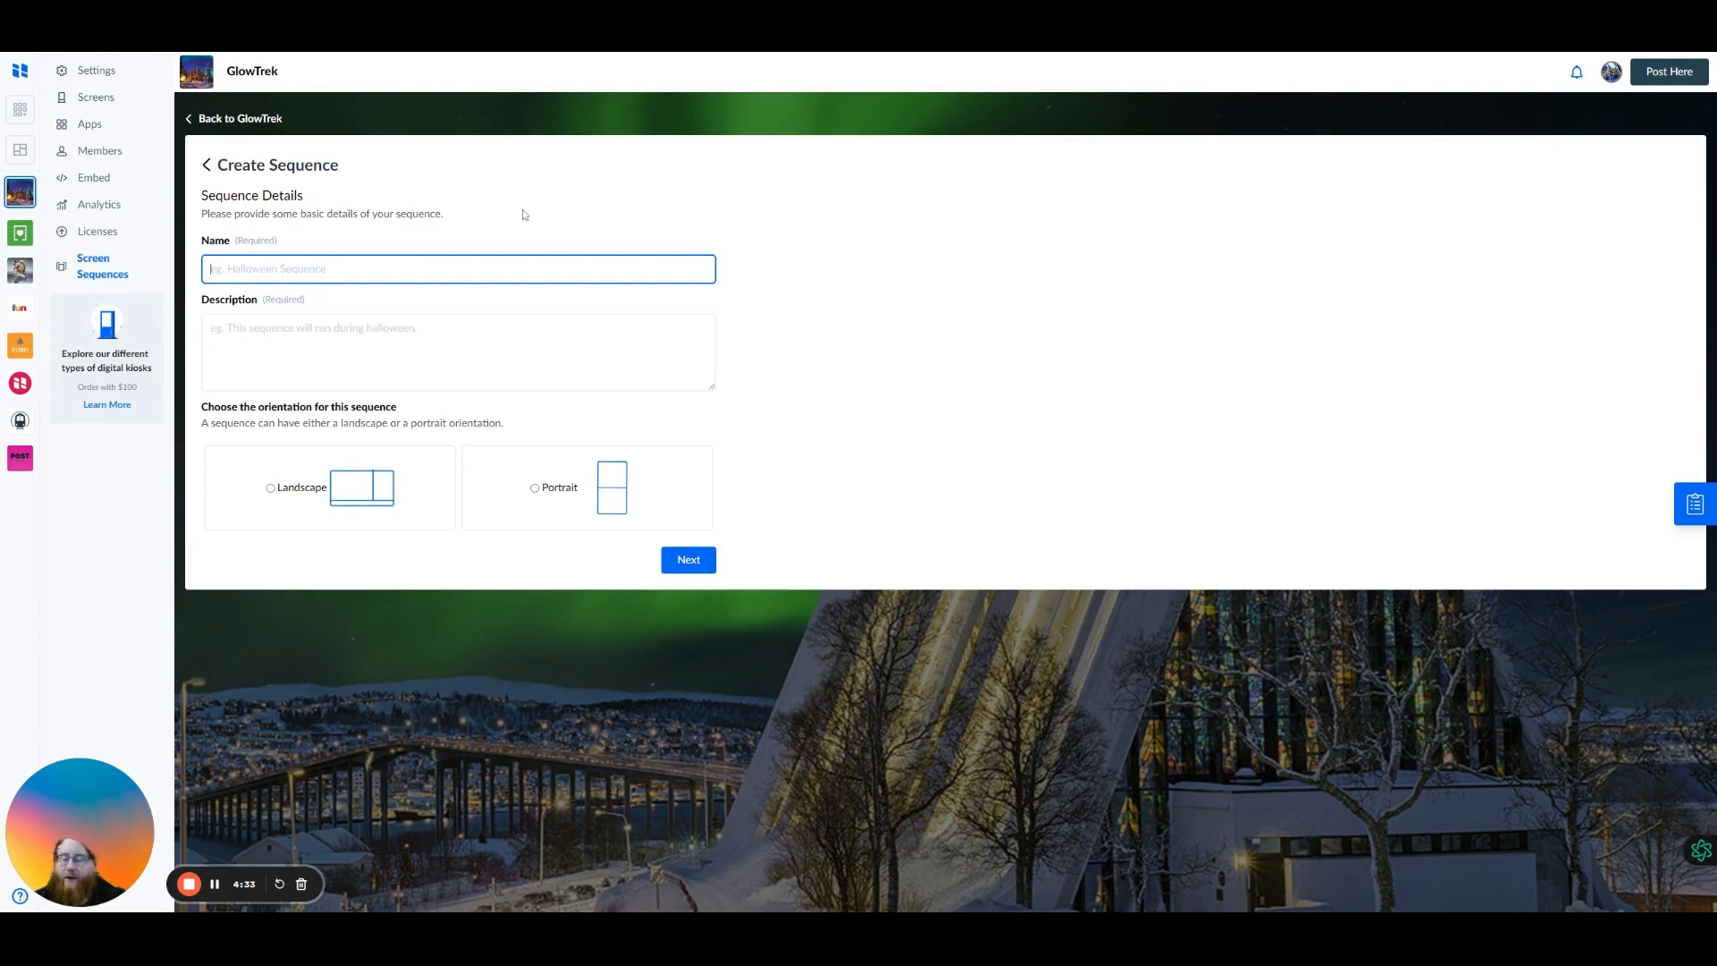
text(Test for video)
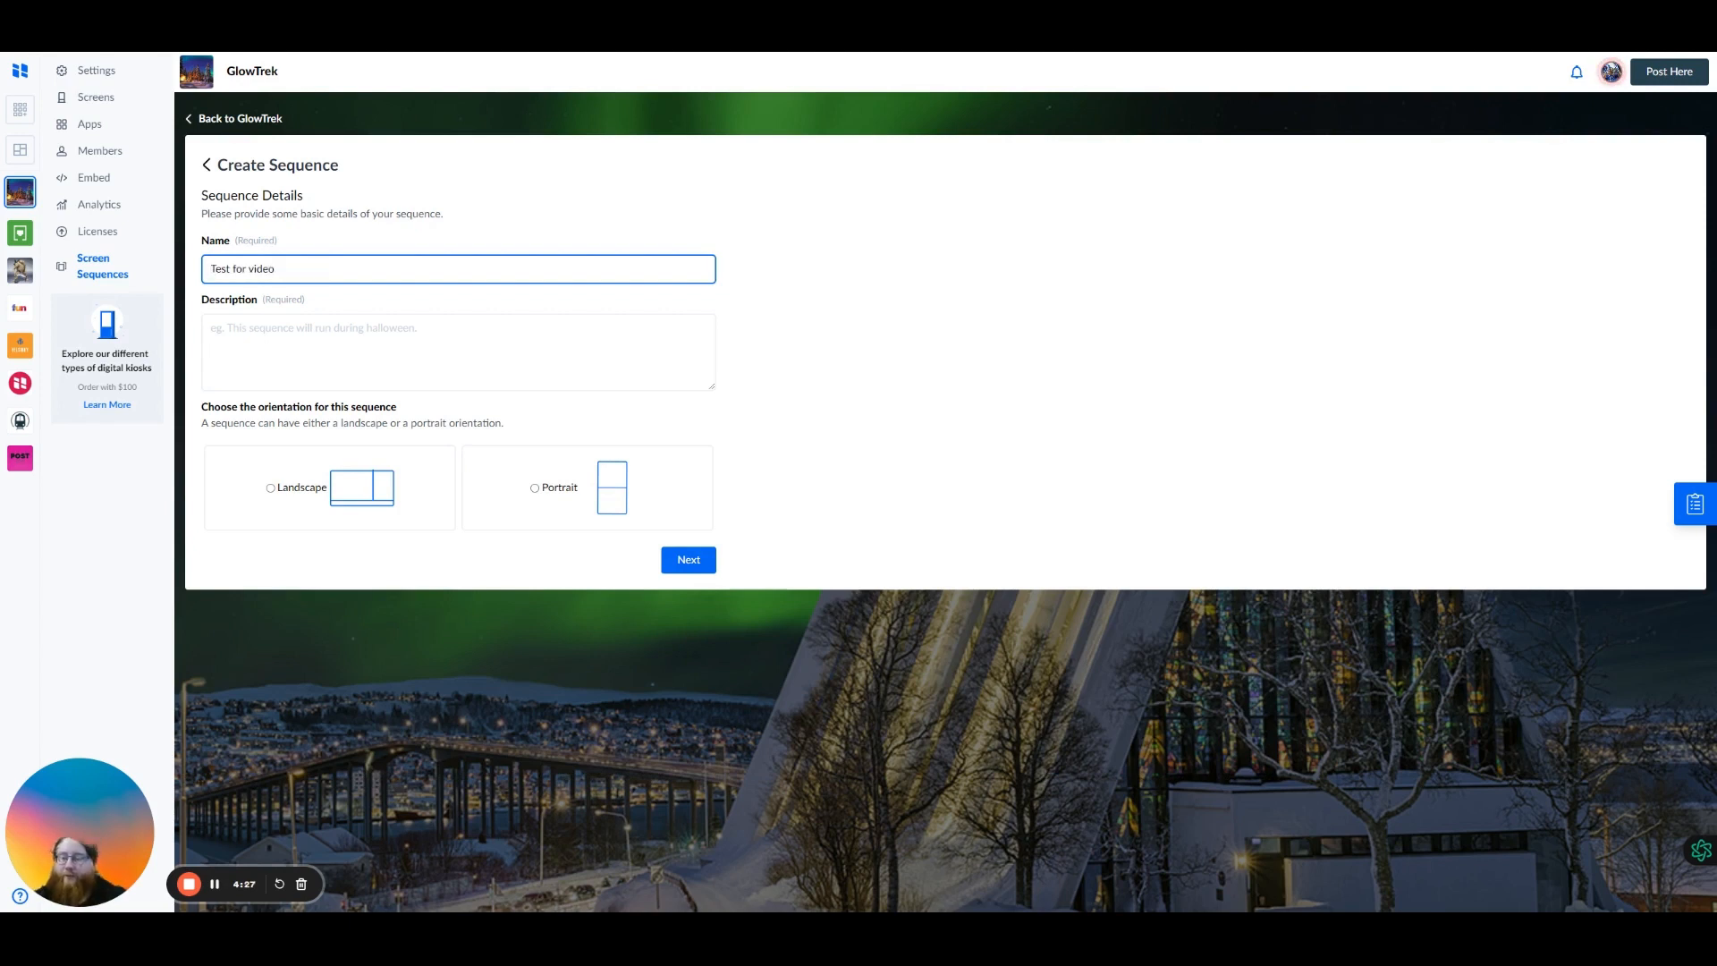
key(Tab)
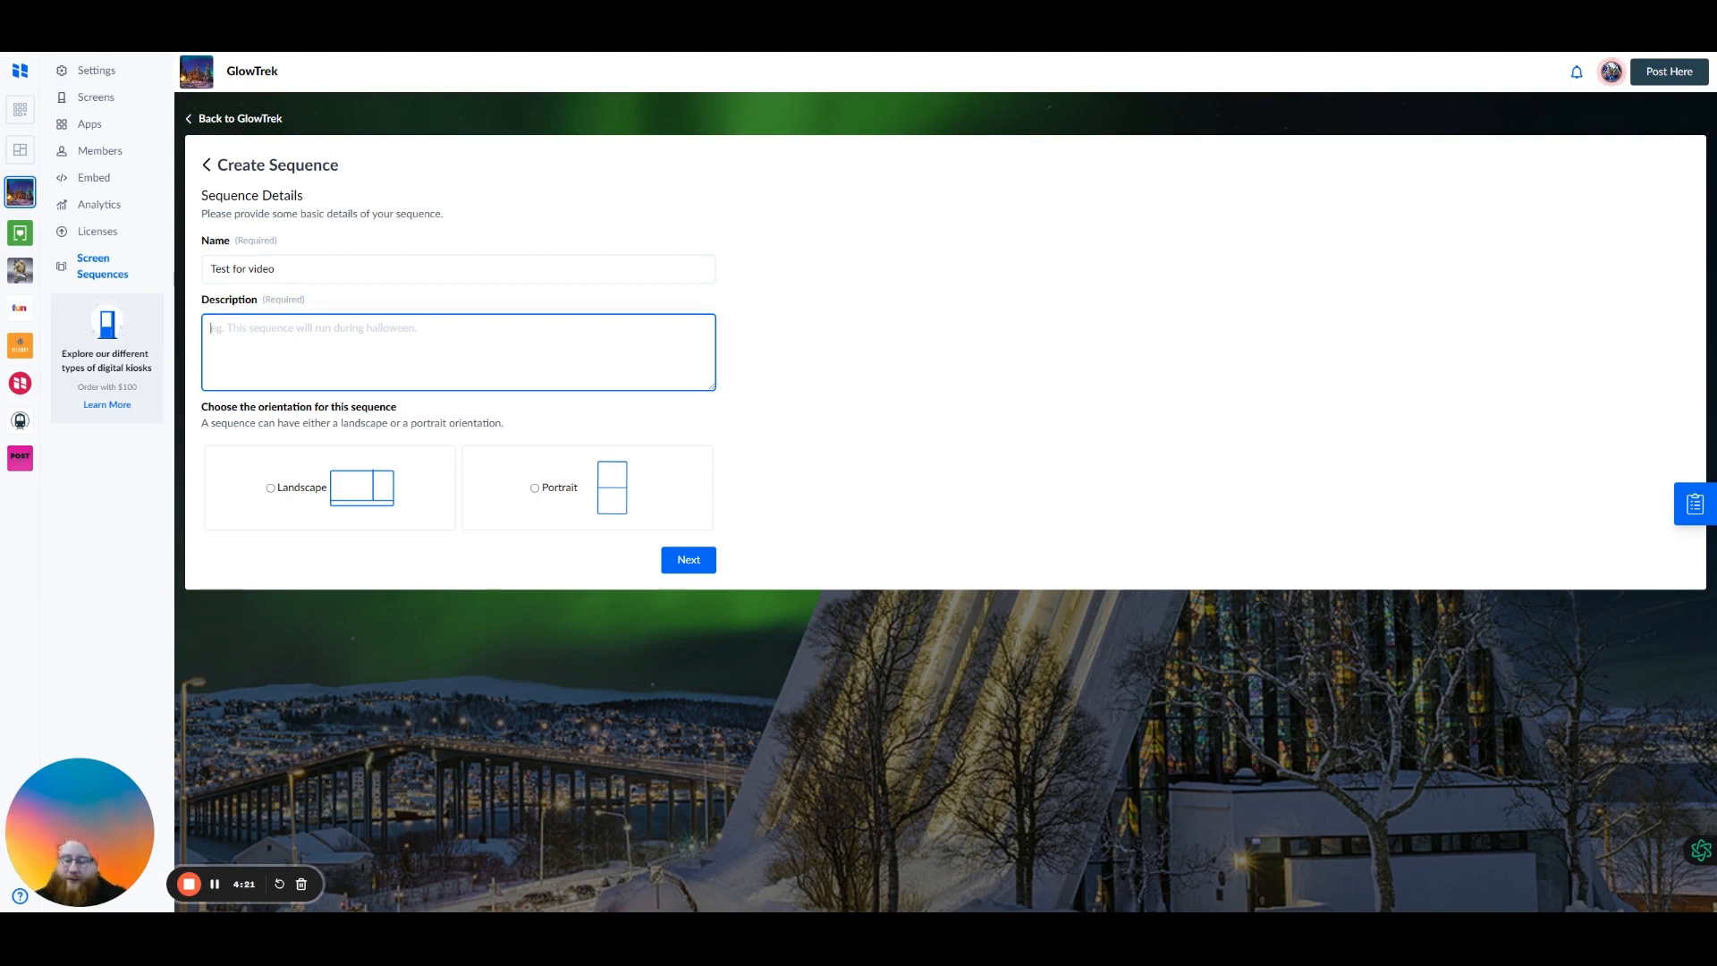
text(Test for video)
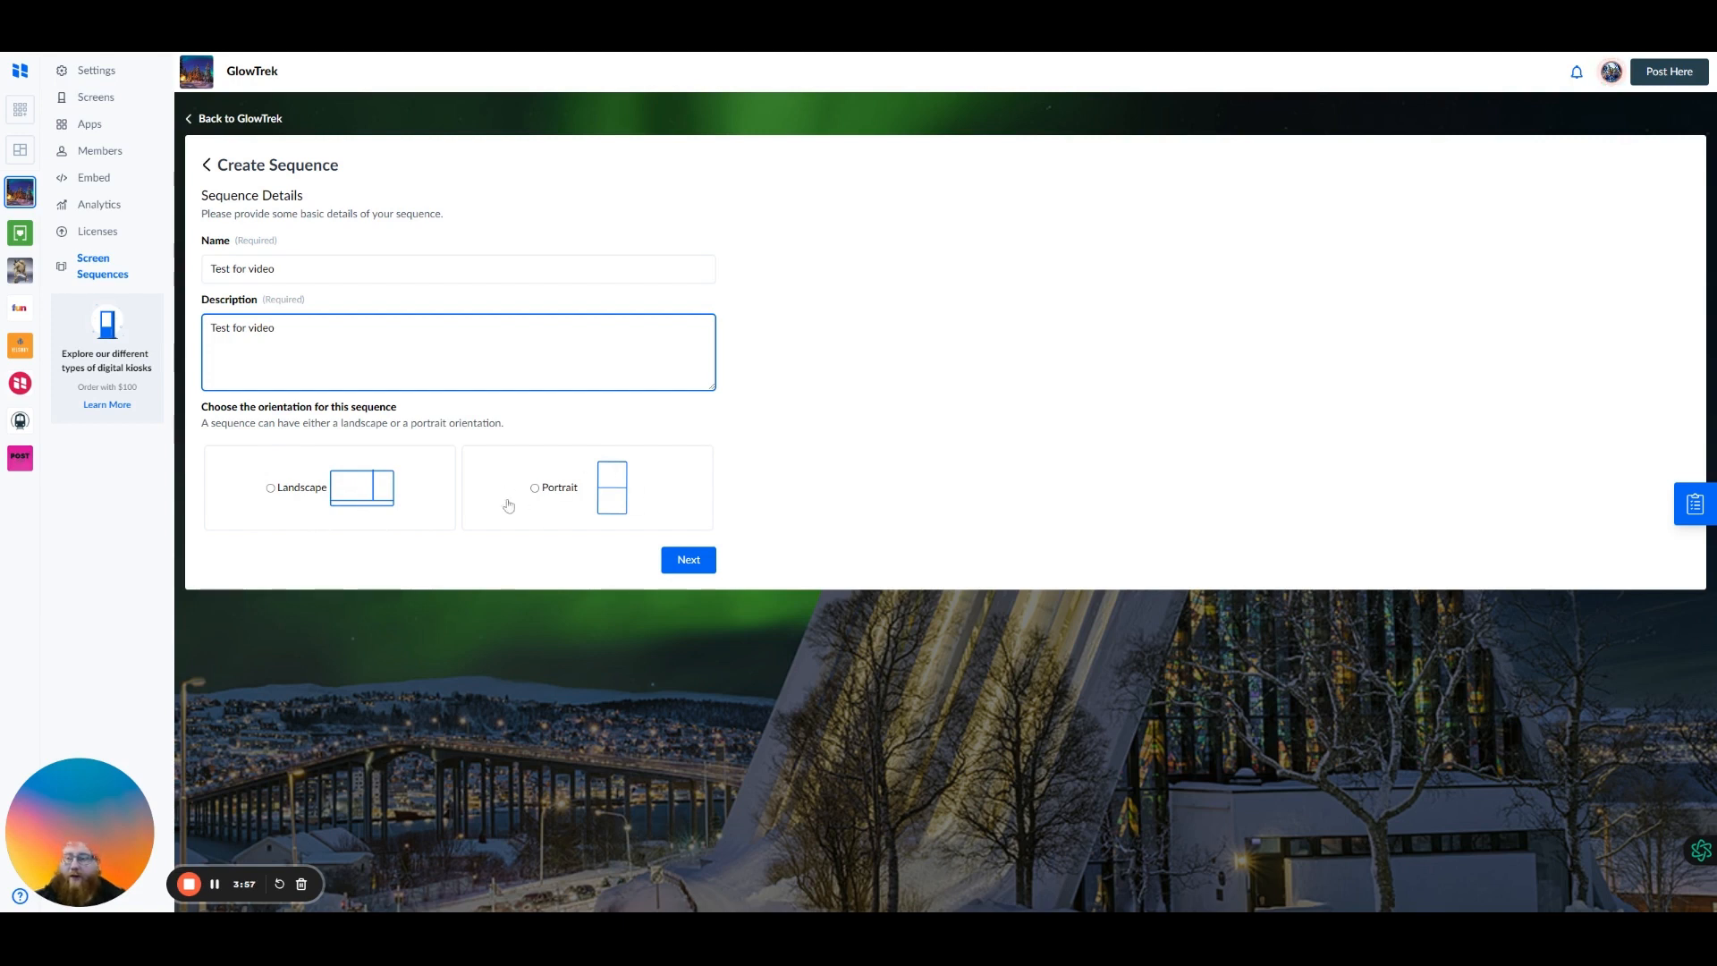
click(272, 490)
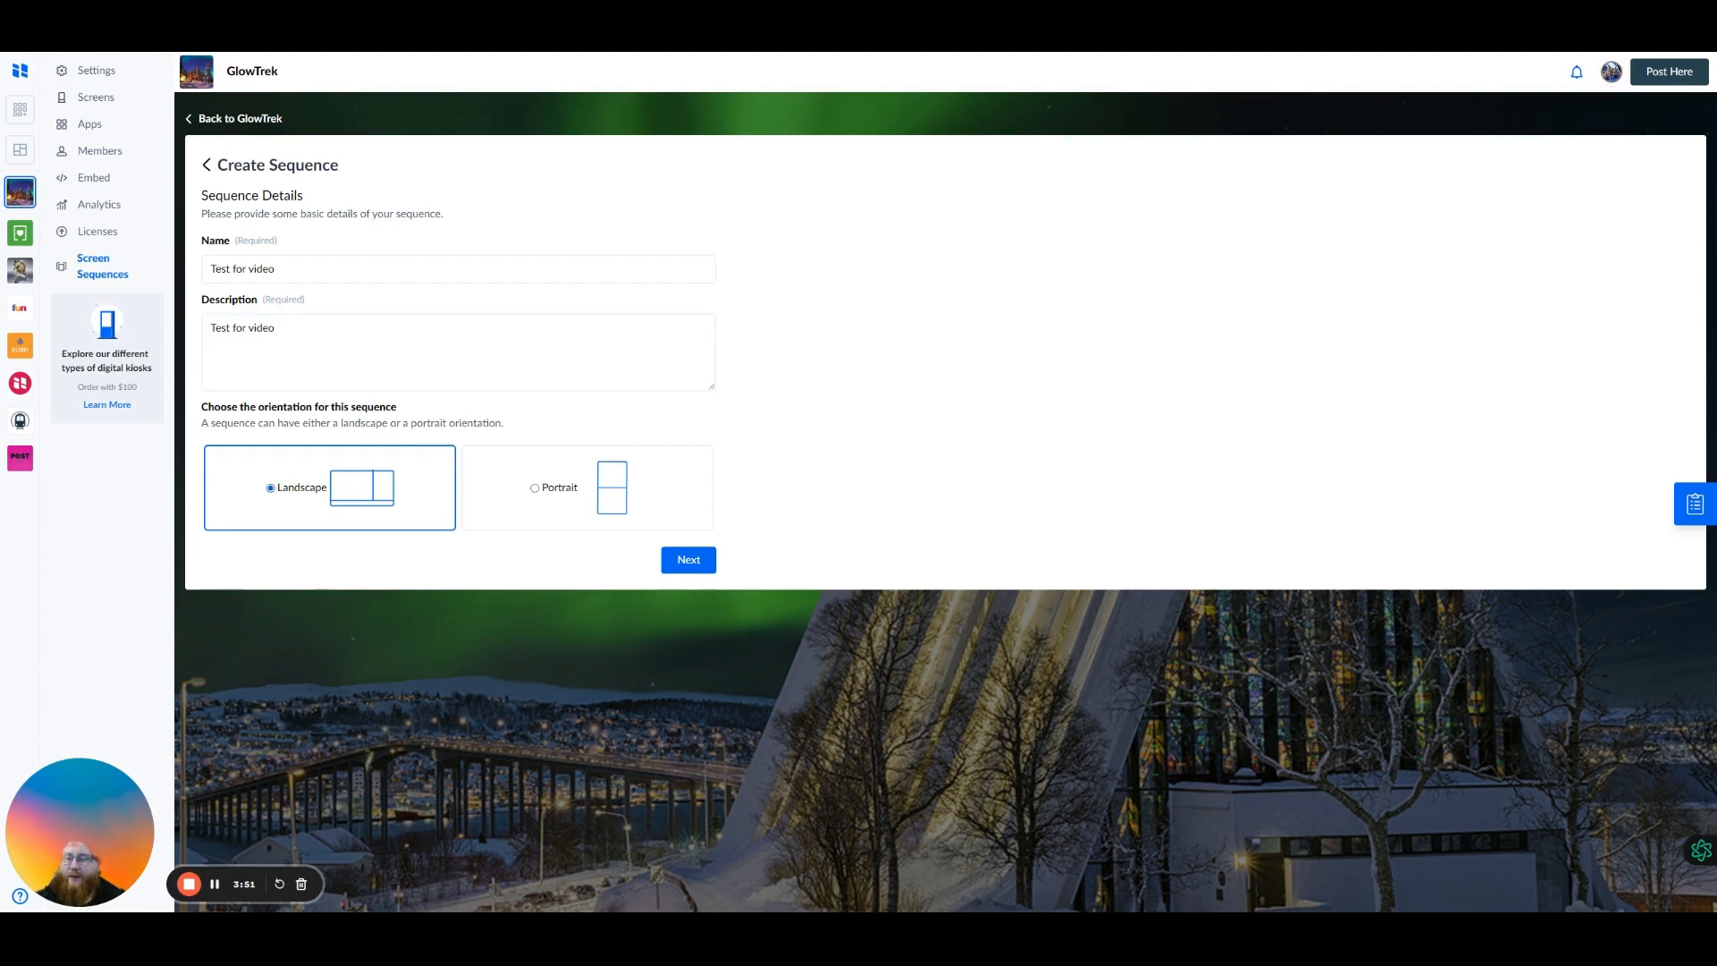
click(684, 561)
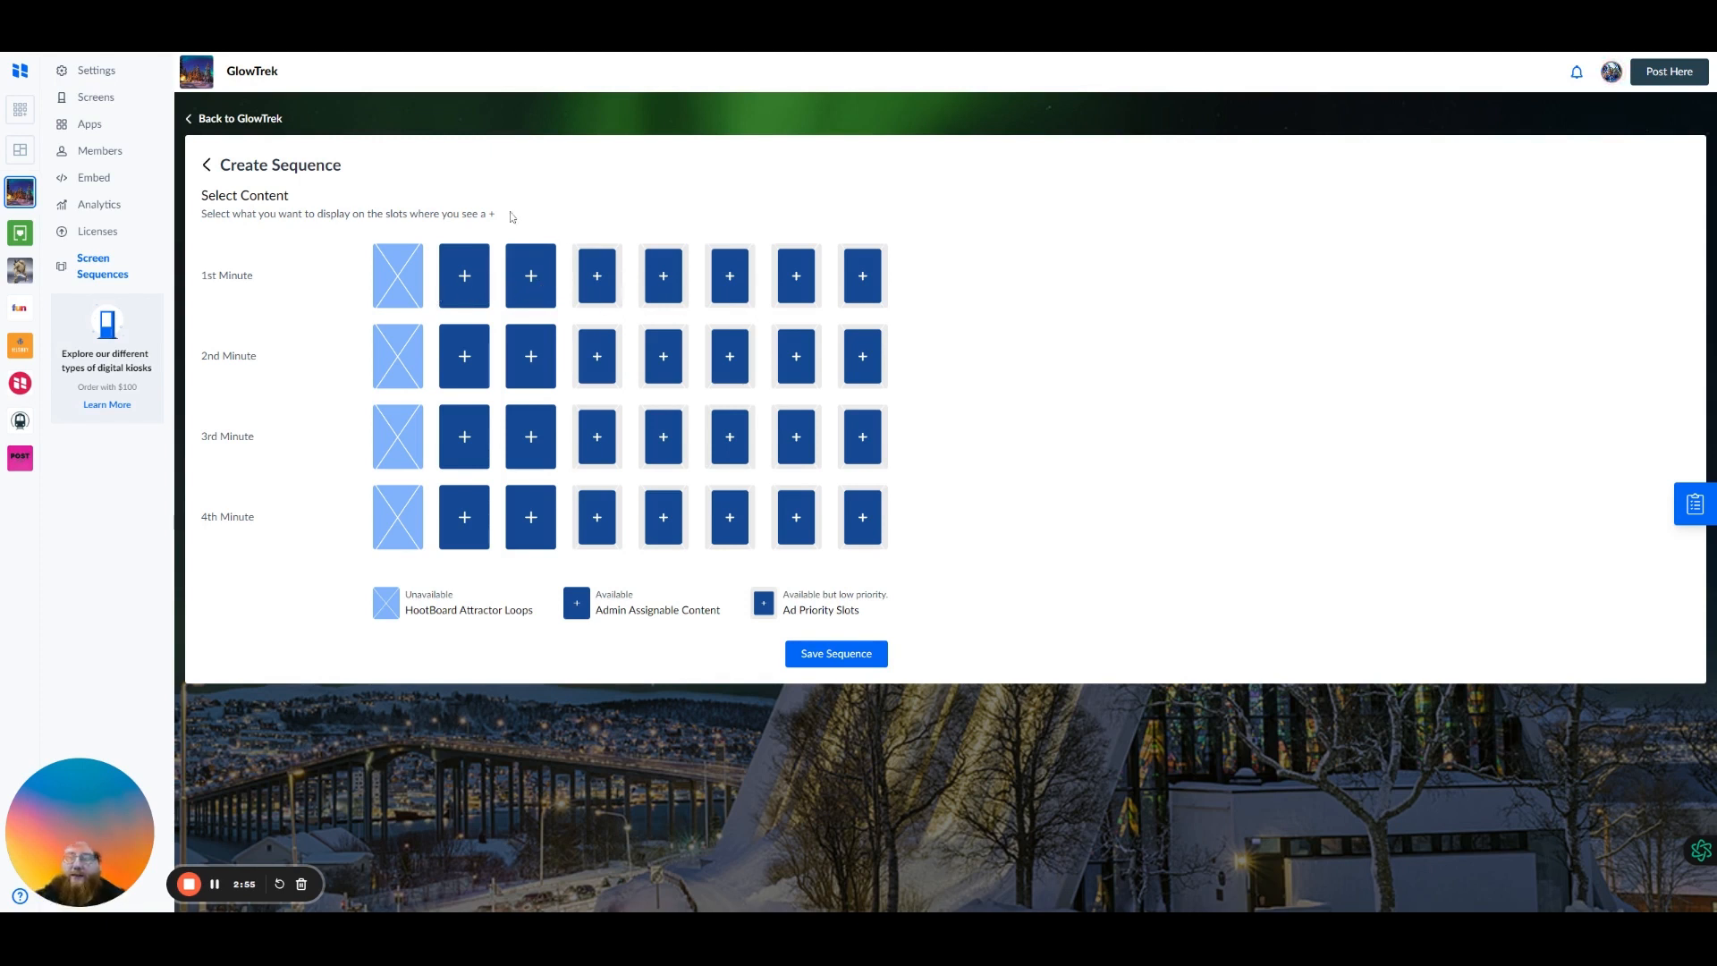
Preview the screen layouts for the first available slot of the 1st Minute and choose the 50:50 layout
click(466, 285)
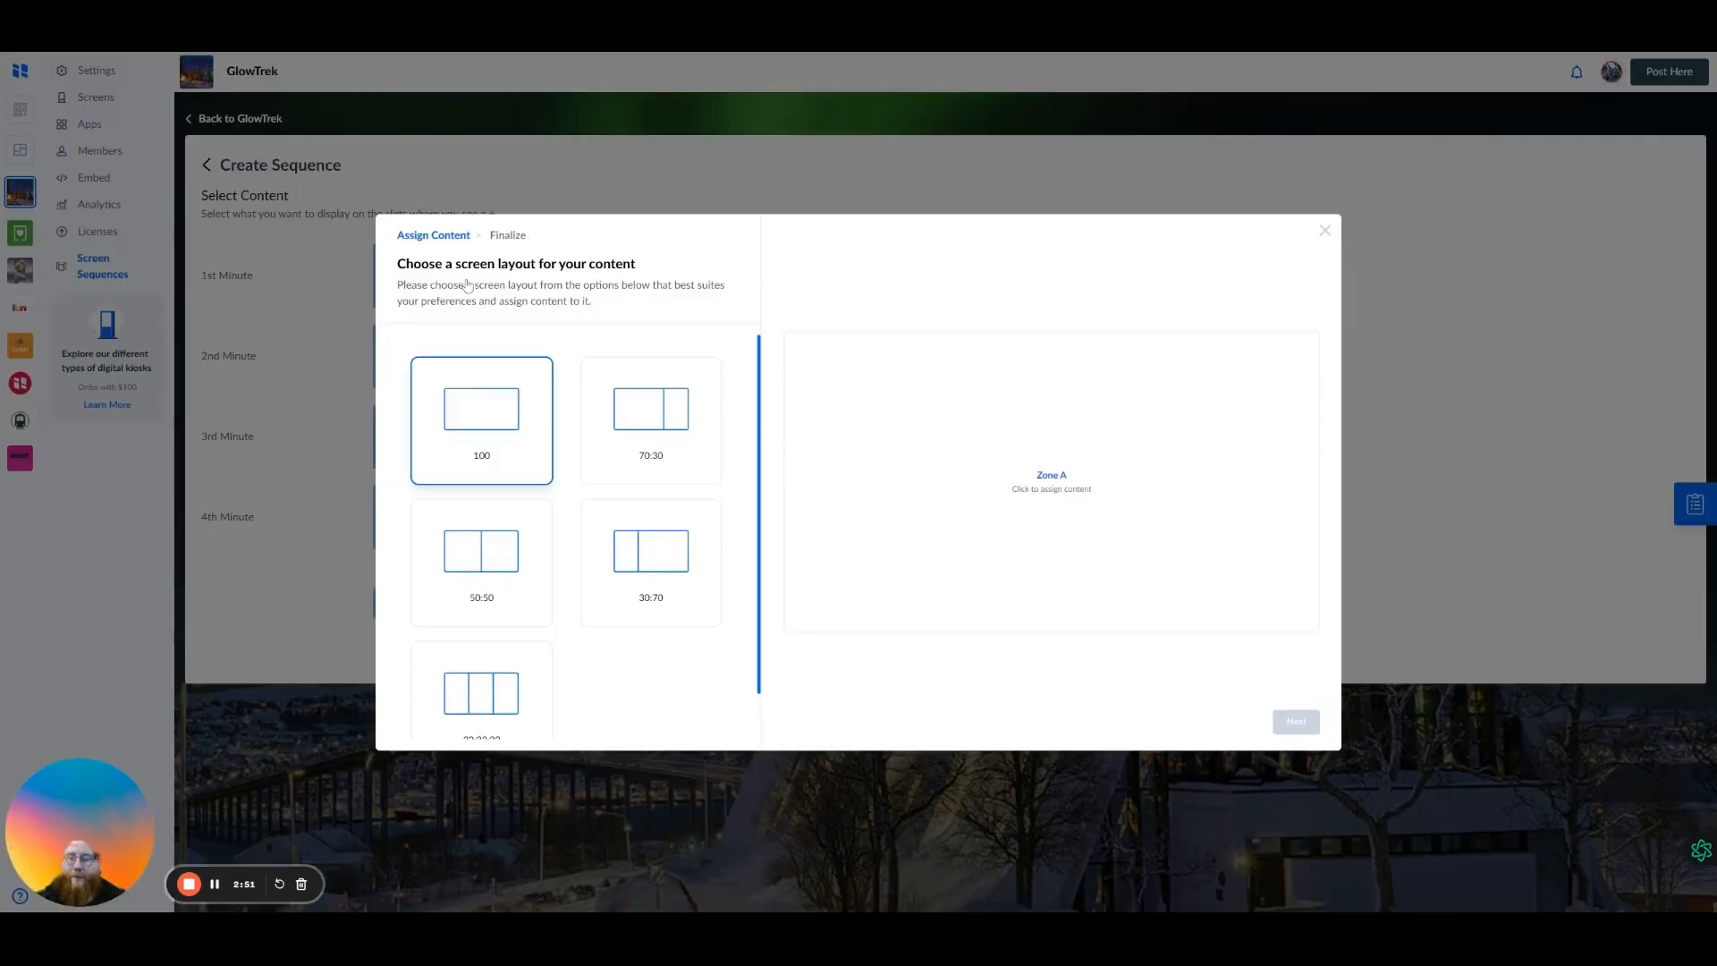
scroll(626, 419, down, 1)
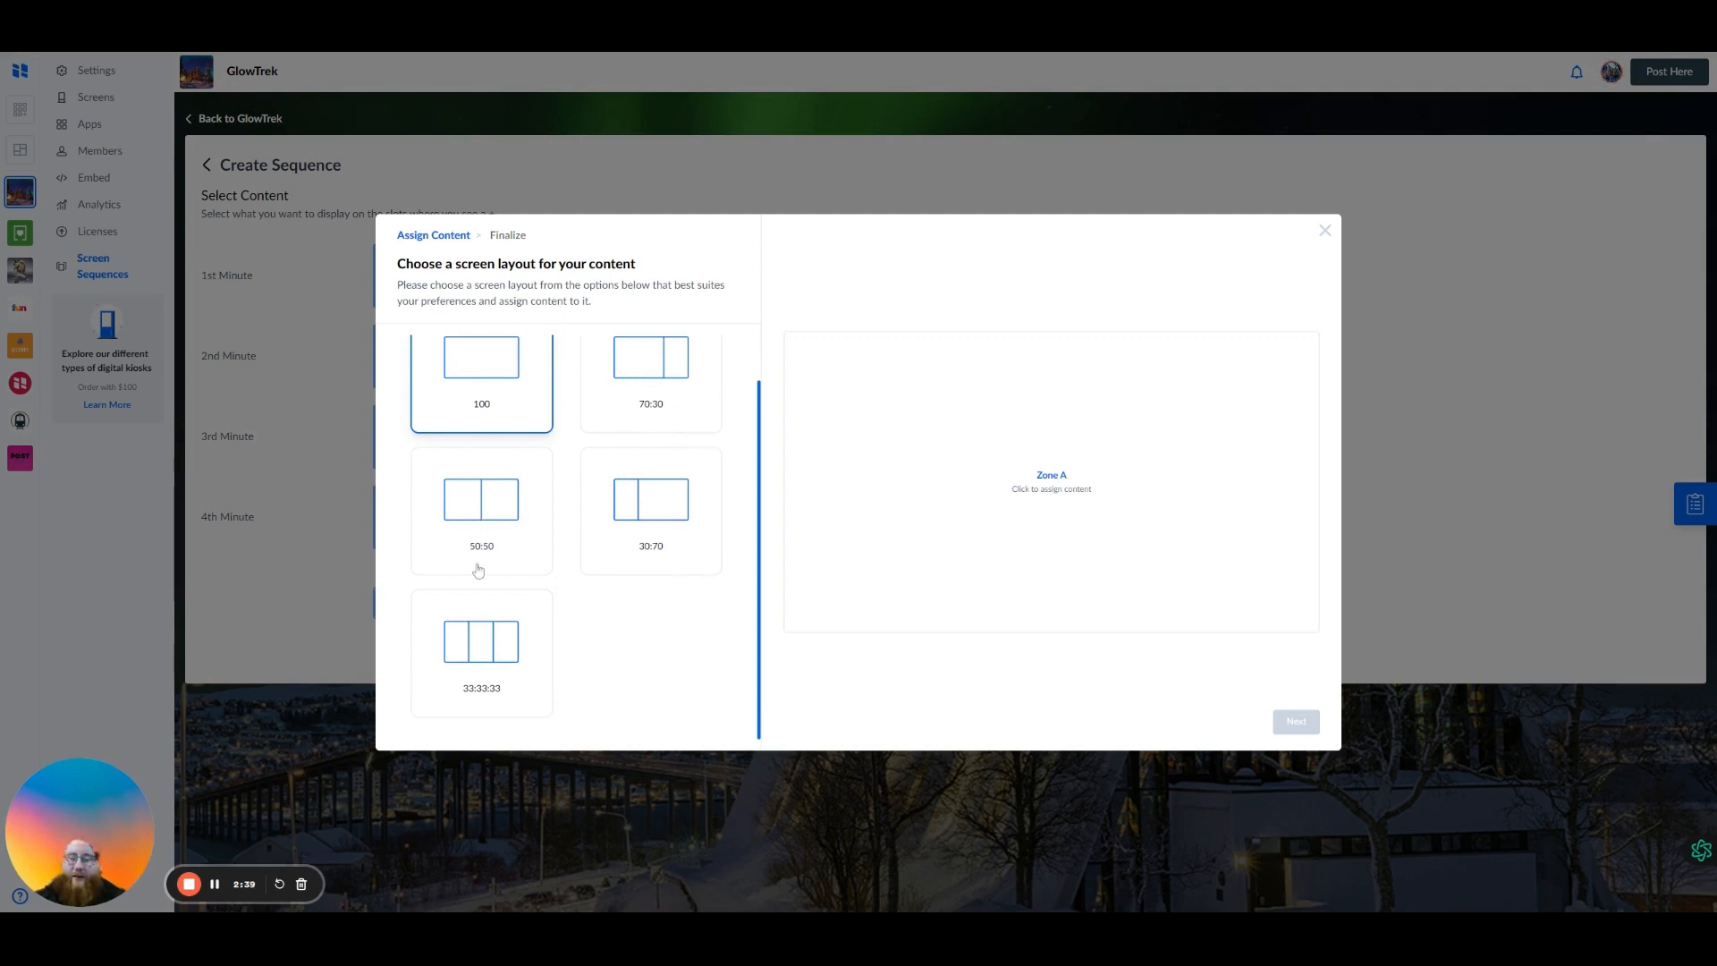
click(477, 667)
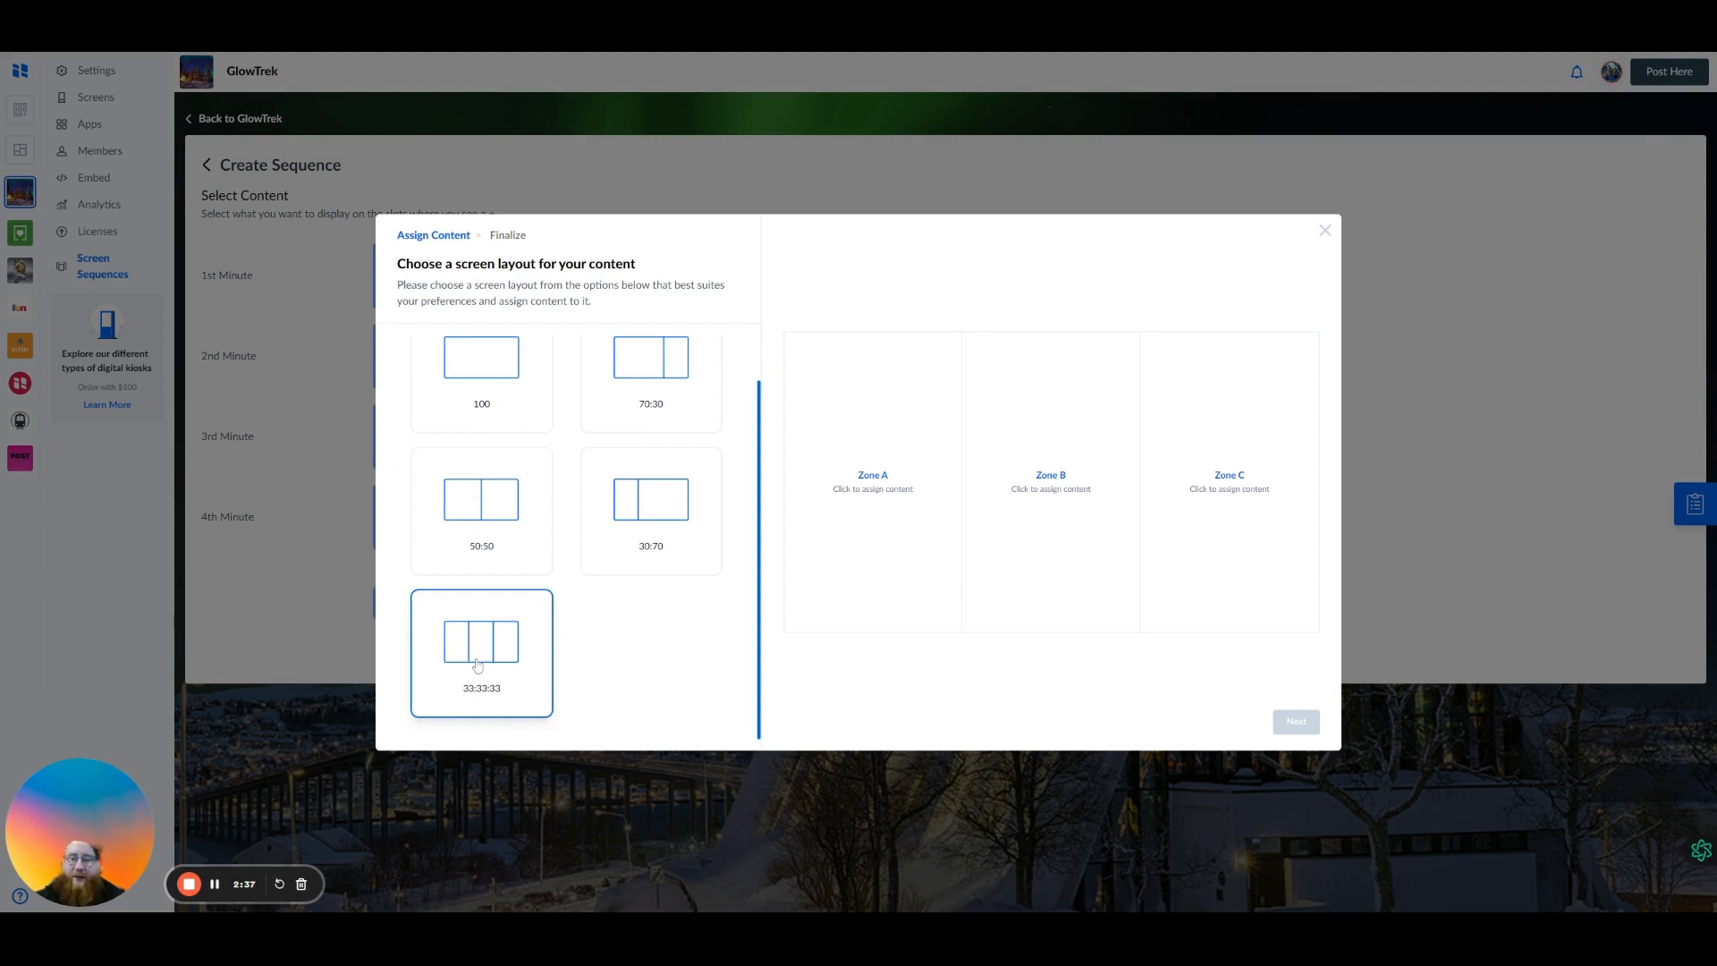
click(495, 384)
click(658, 372)
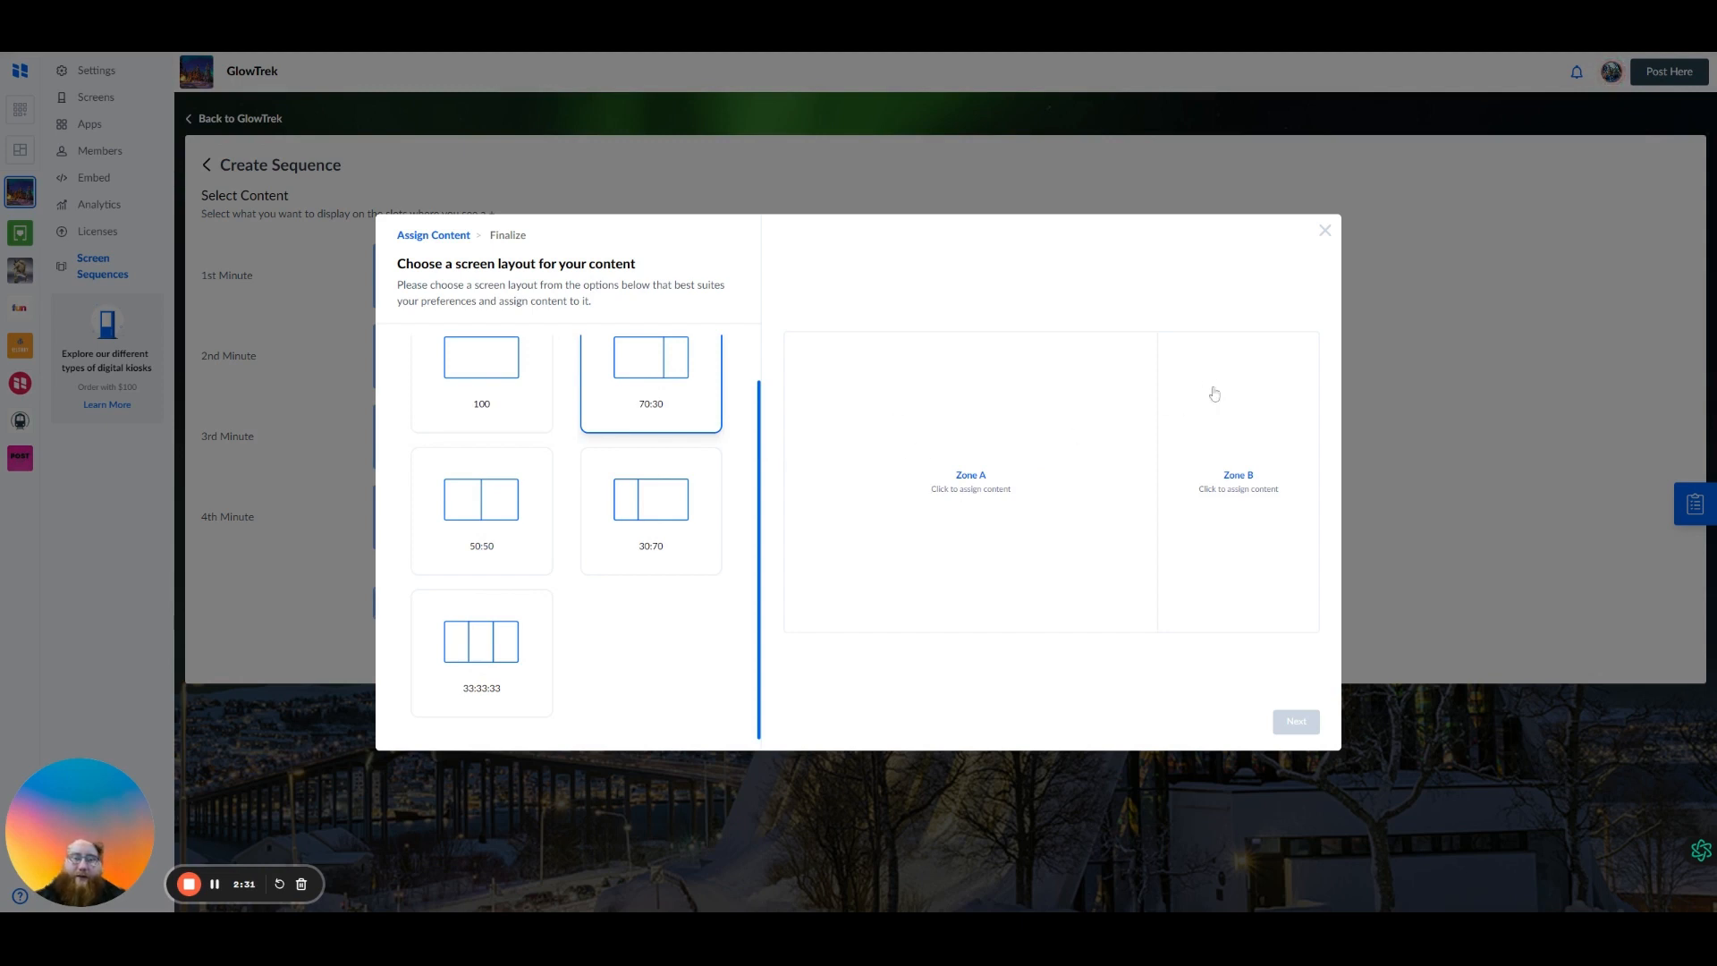
click(486, 524)
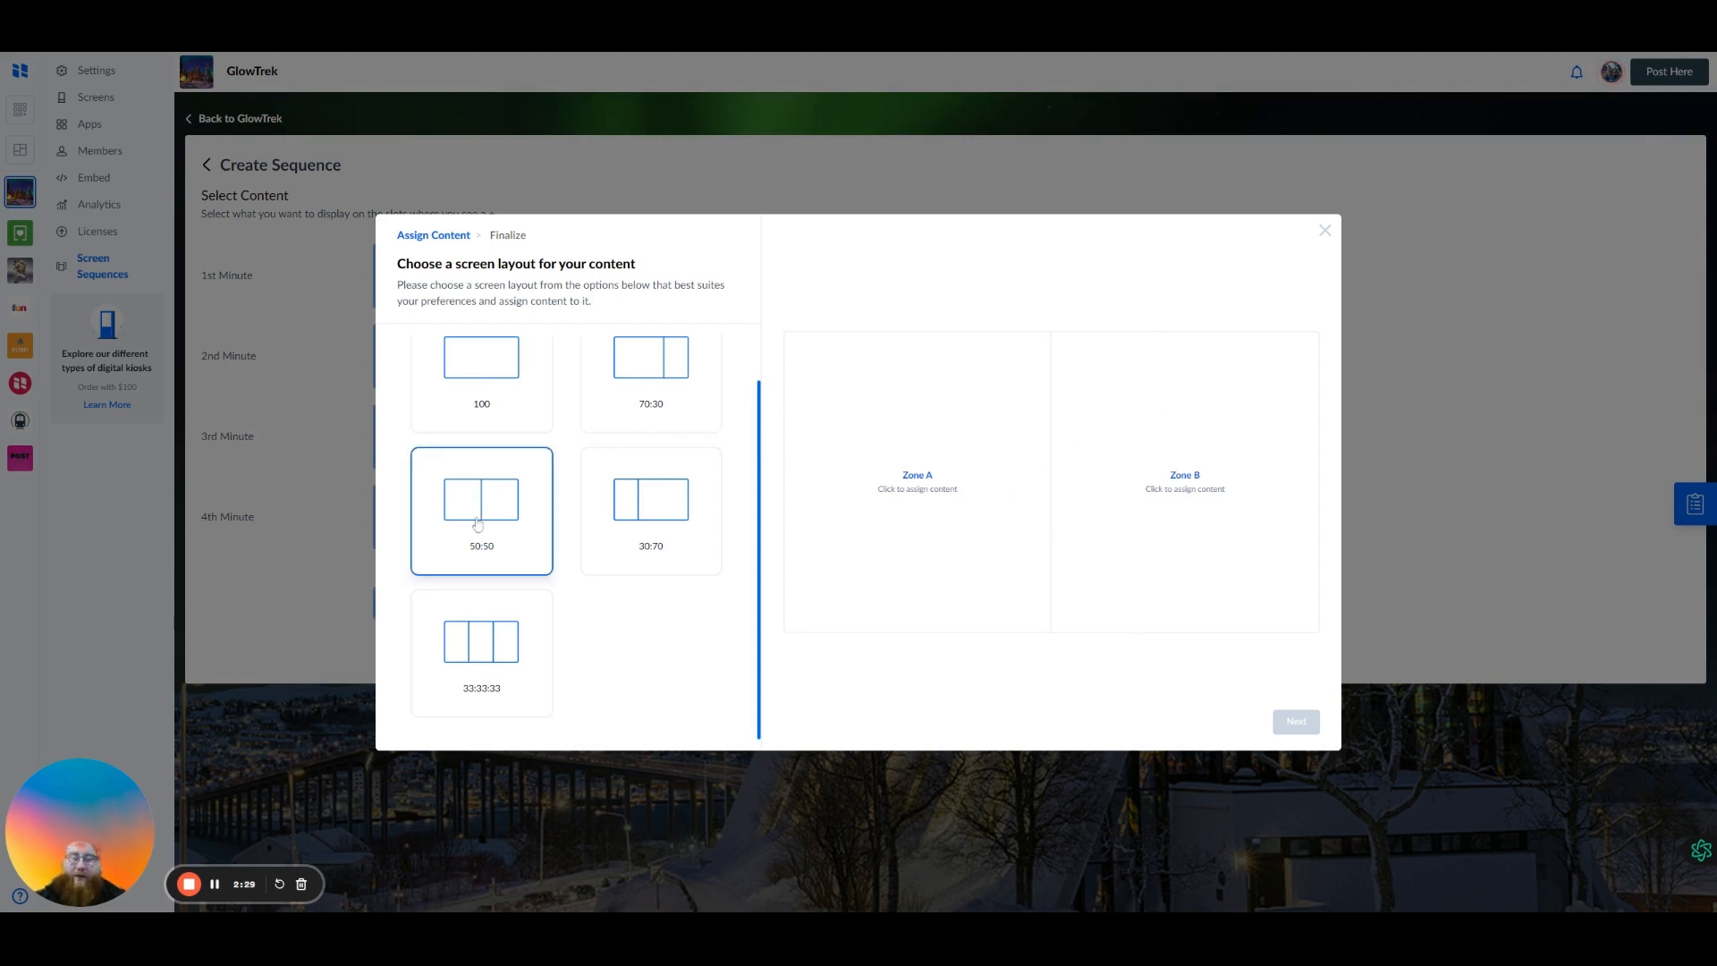
click(662, 519)
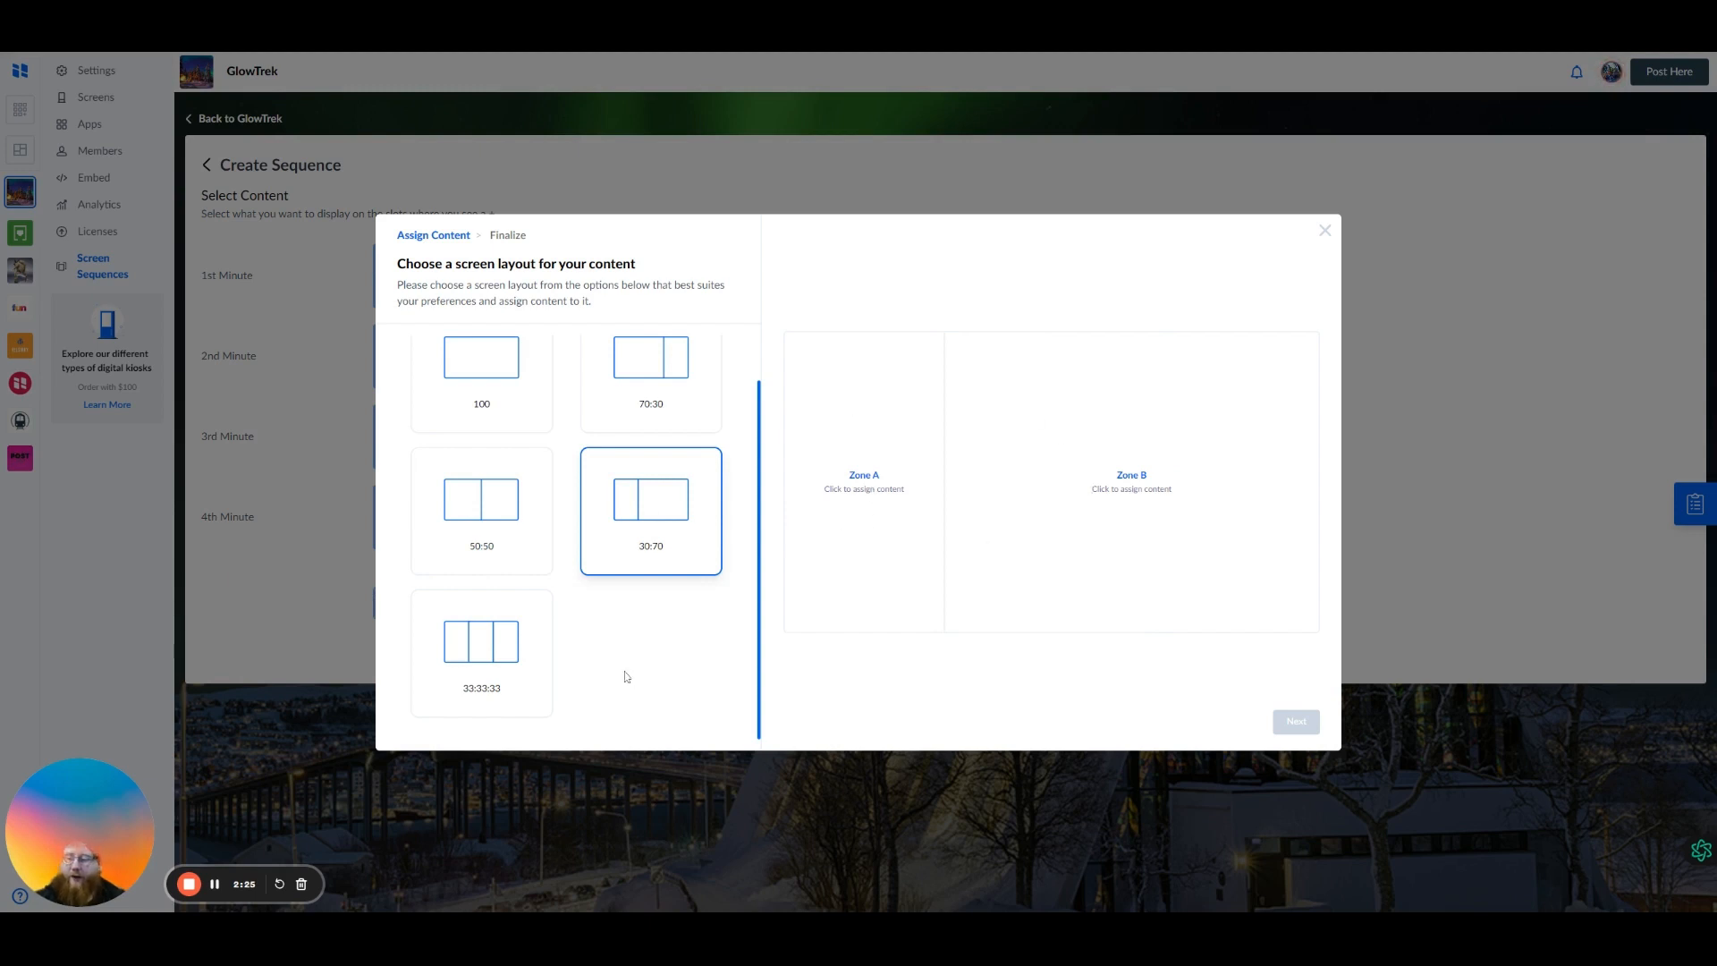
click(516, 647)
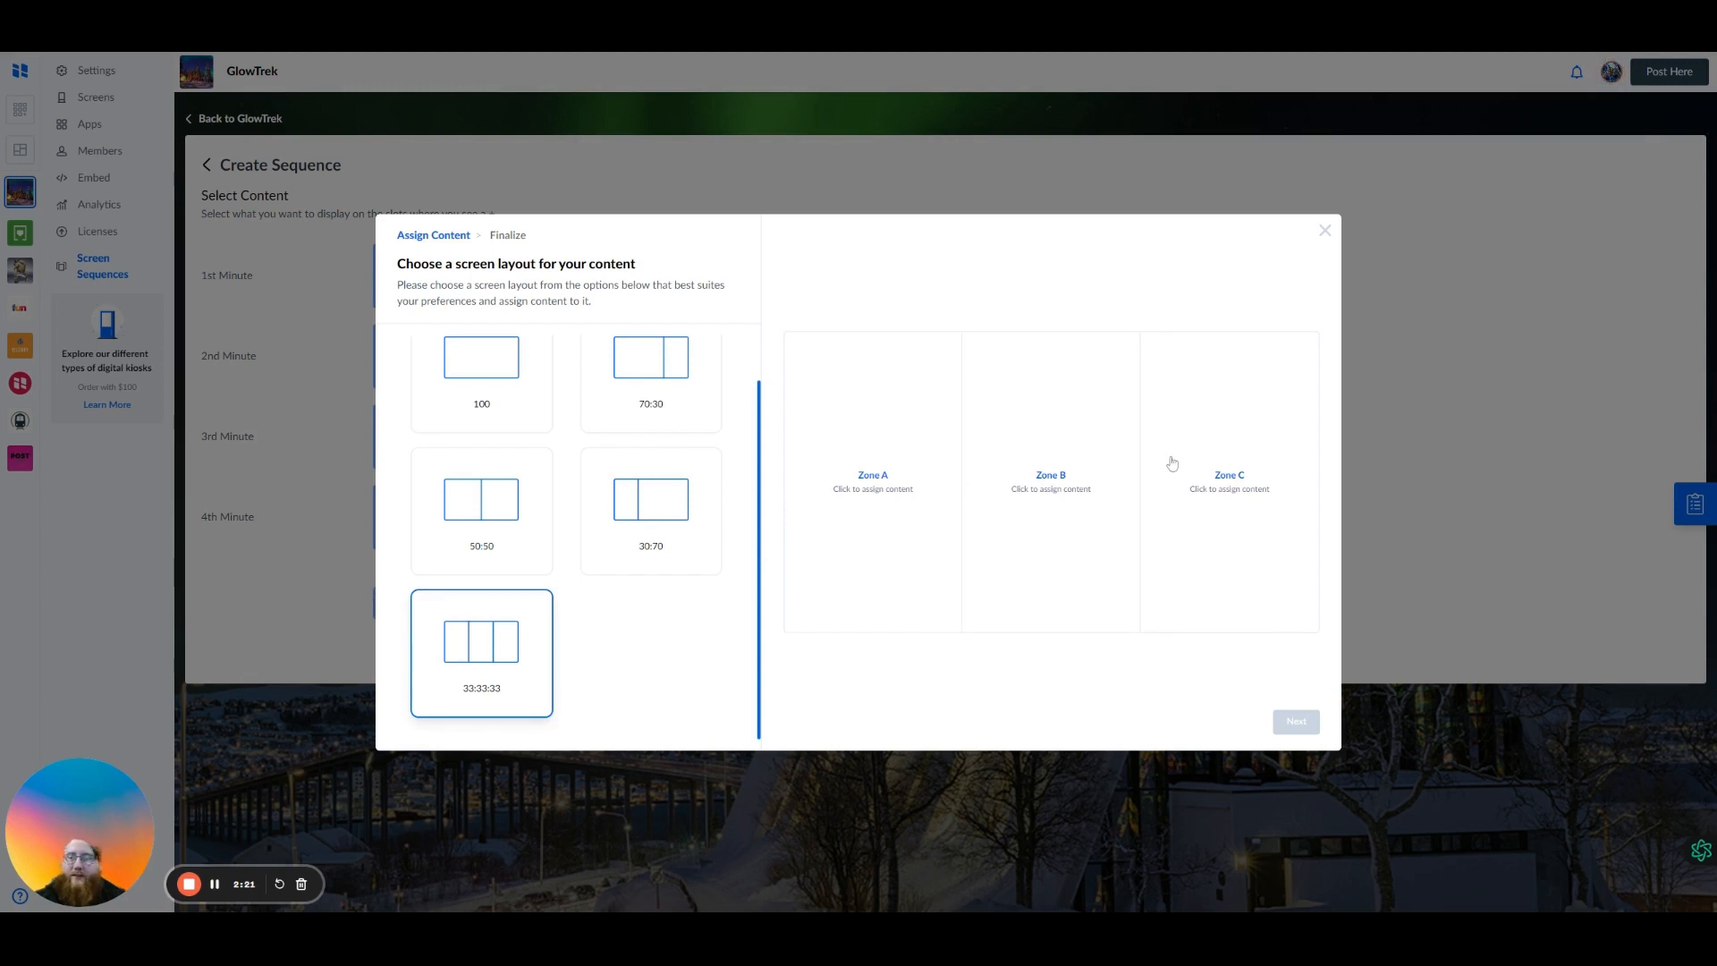
click(484, 509)
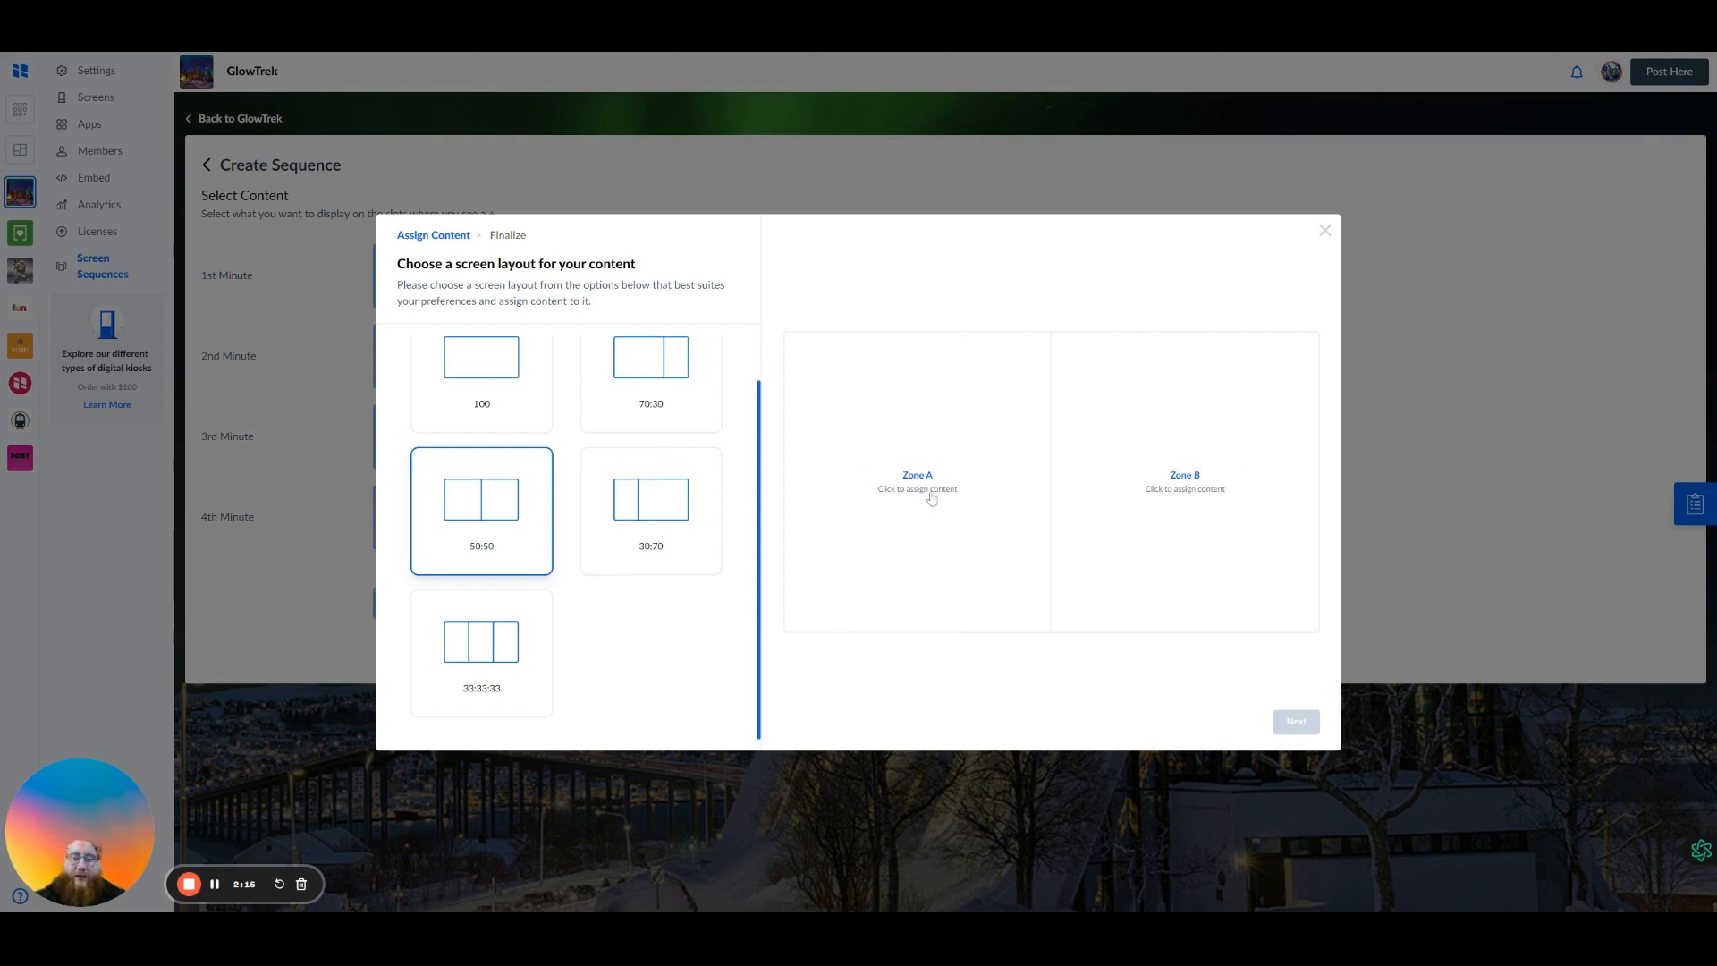
Assign the "Try Out our new List Feature!" hoot from the GlowTrek board to Zone A
click(927, 490)
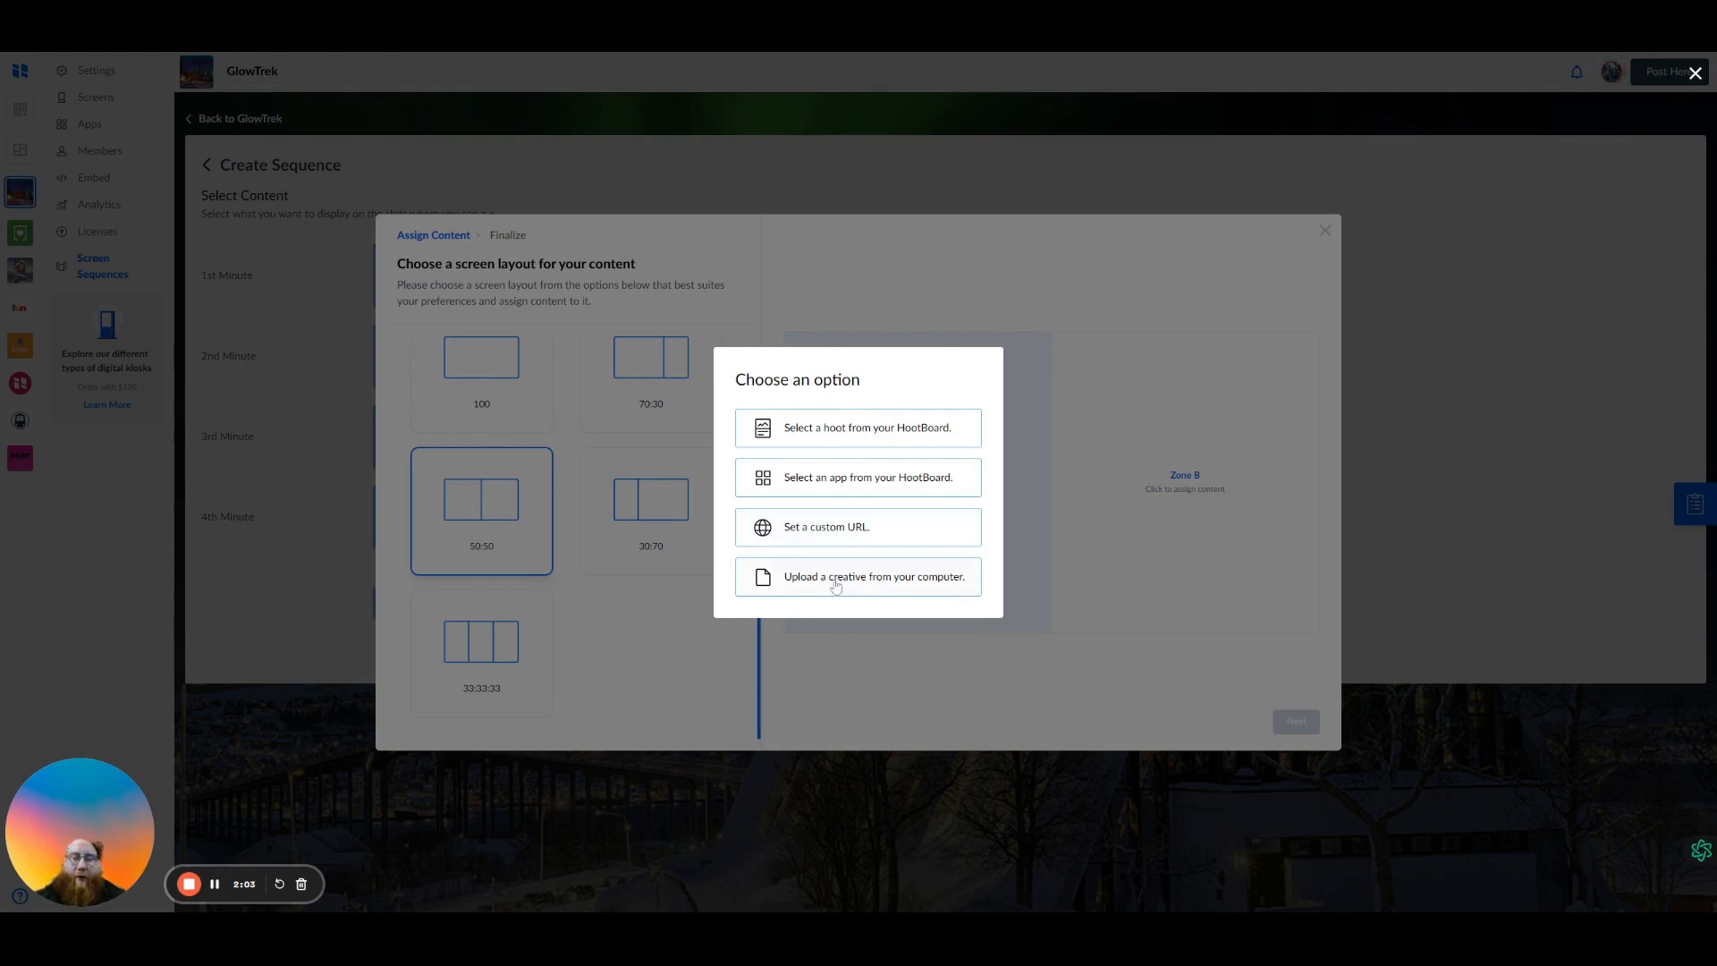
click(833, 435)
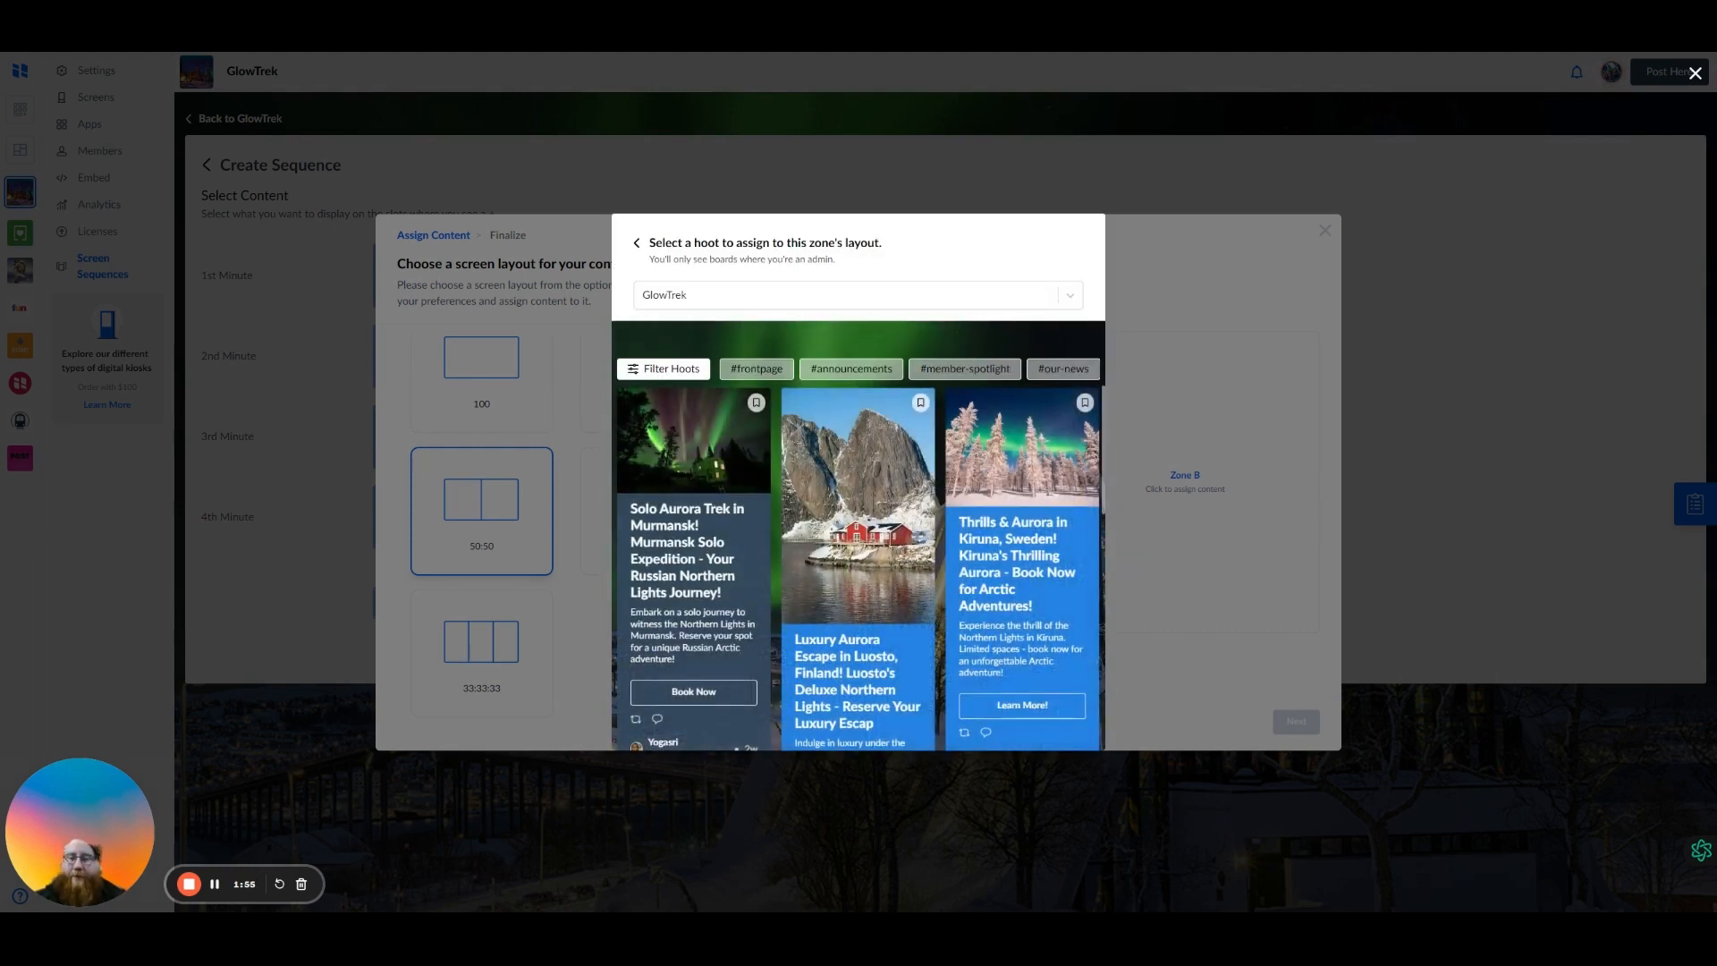
scroll(899, 478, down, 10)
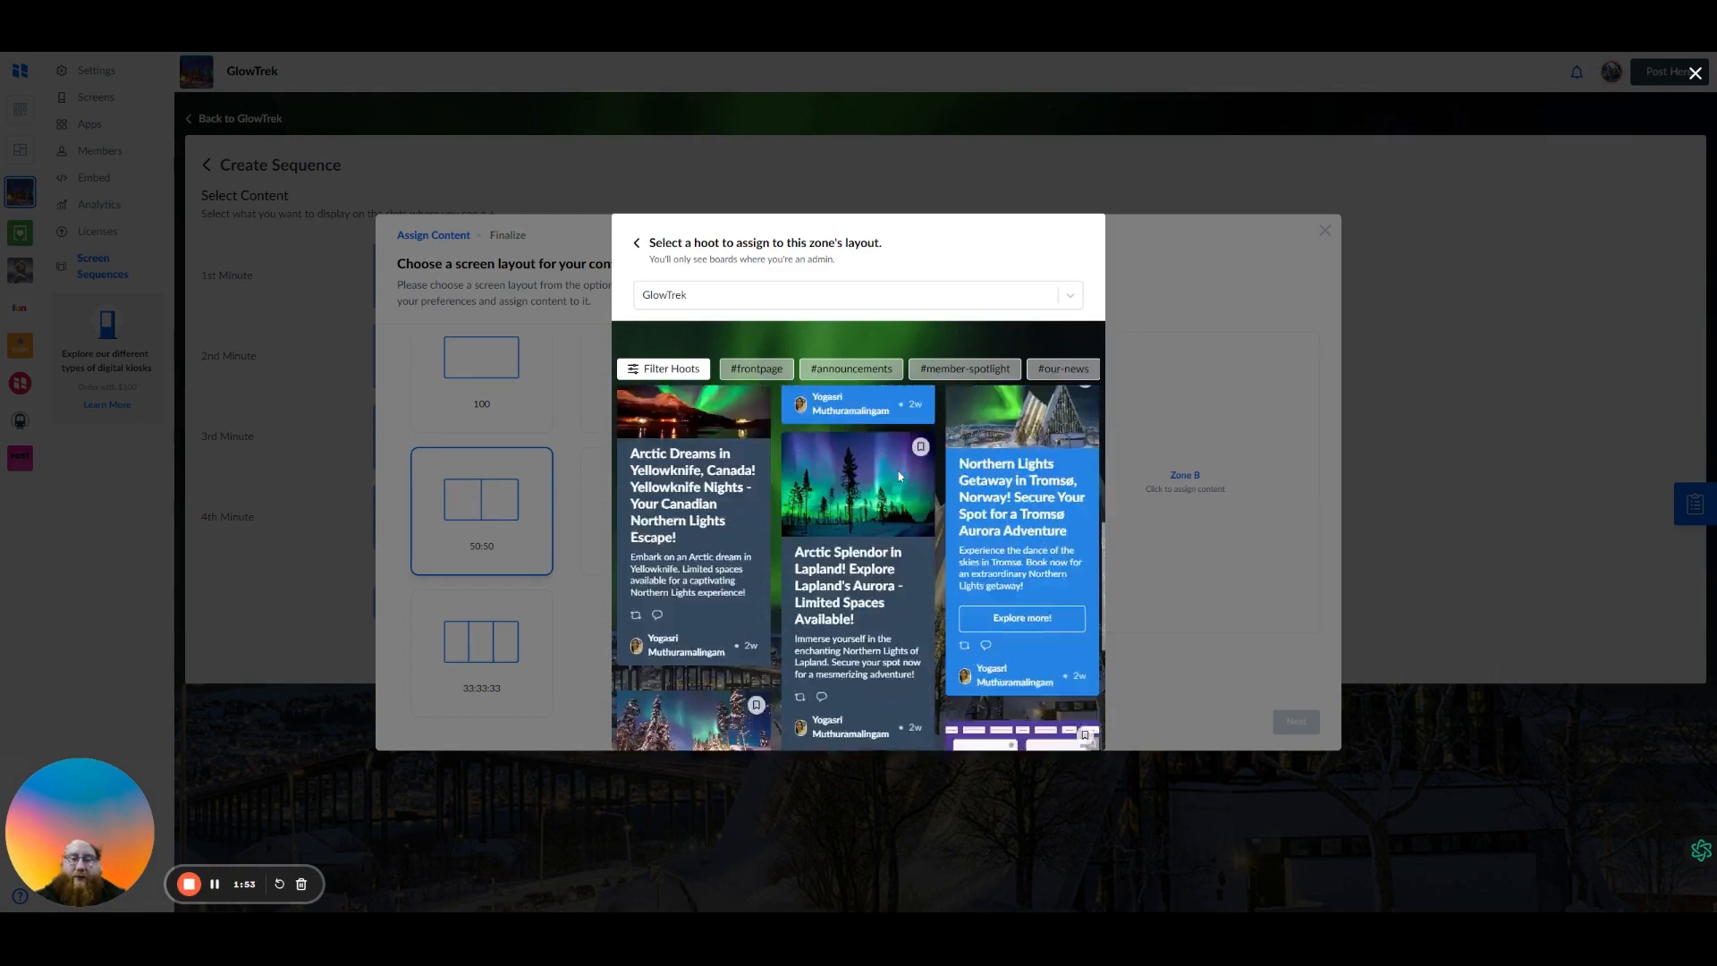
scroll(899, 479, down, 3)
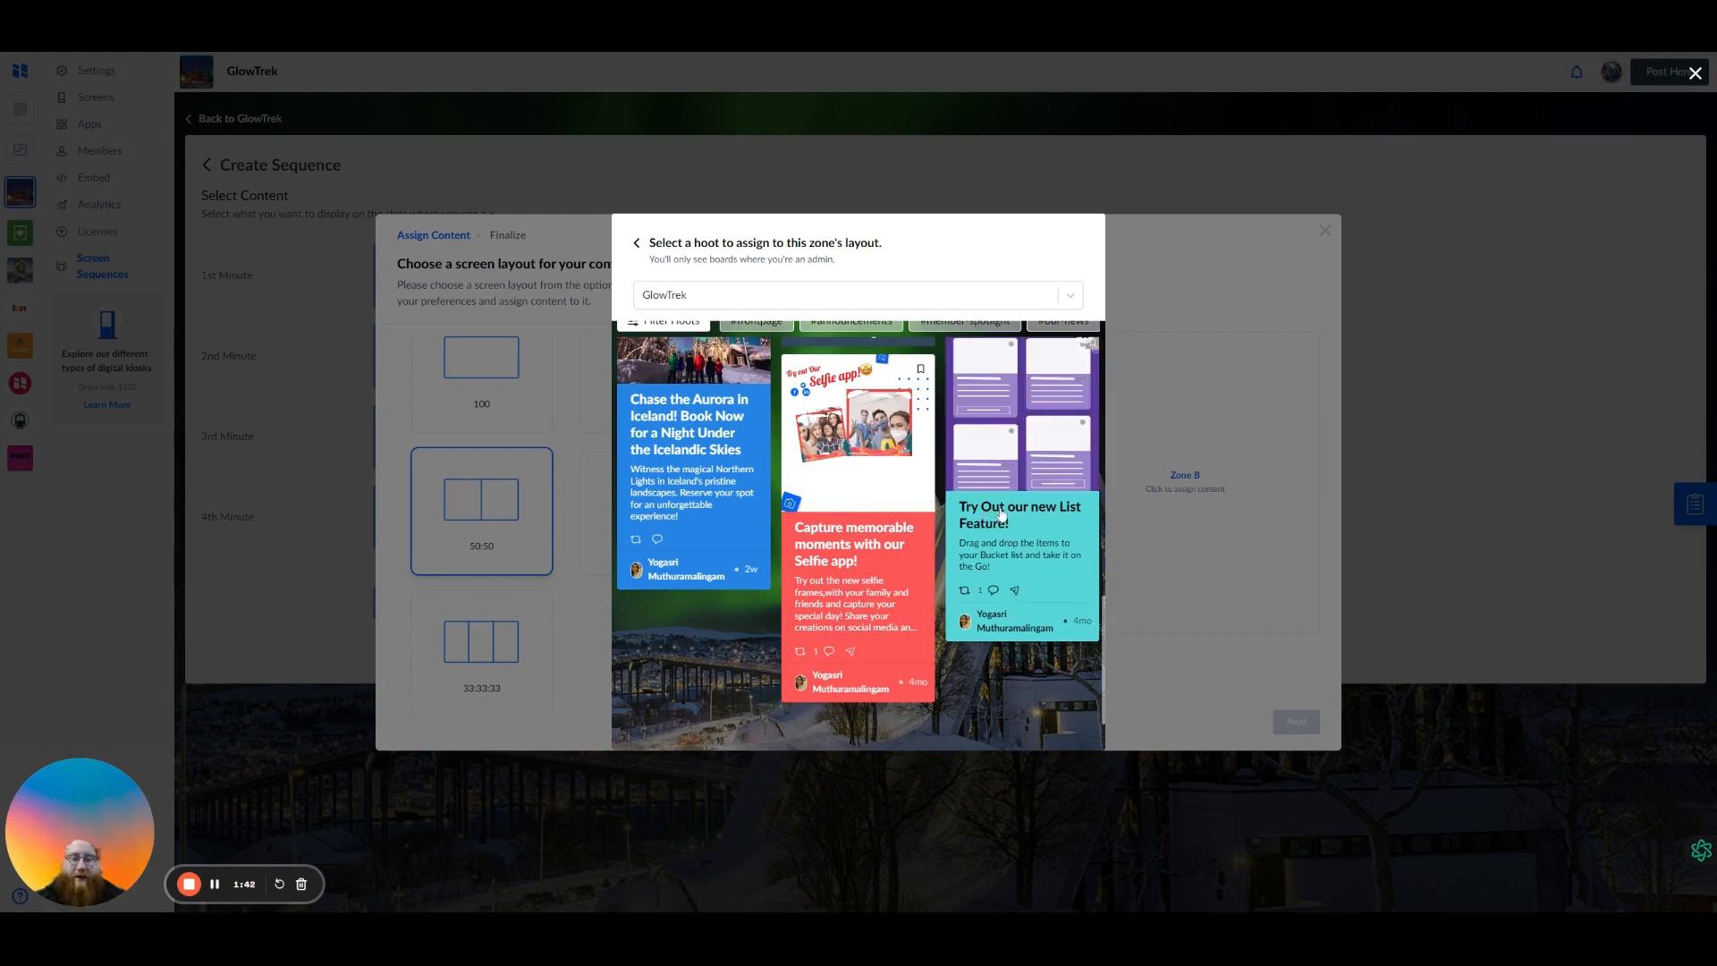
click(997, 515)
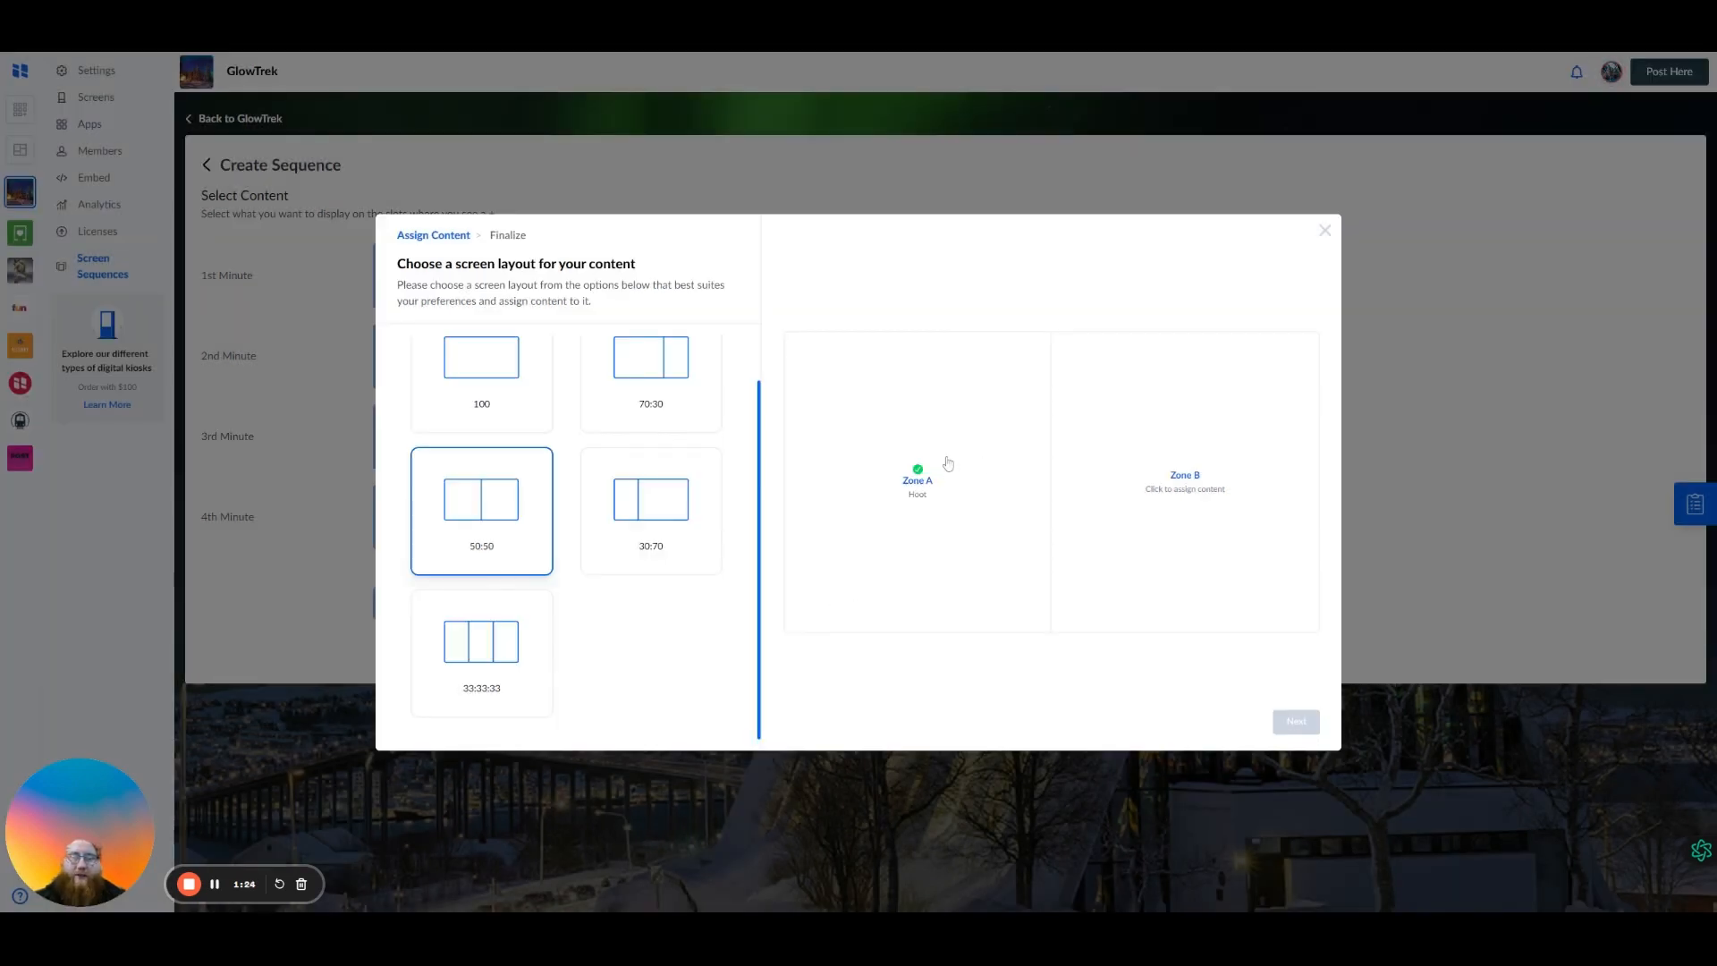
Assign the "Chase the Aurora in Iceland!" hoot from the GlowTrek board to Zone B
click(1195, 485)
click(890, 436)
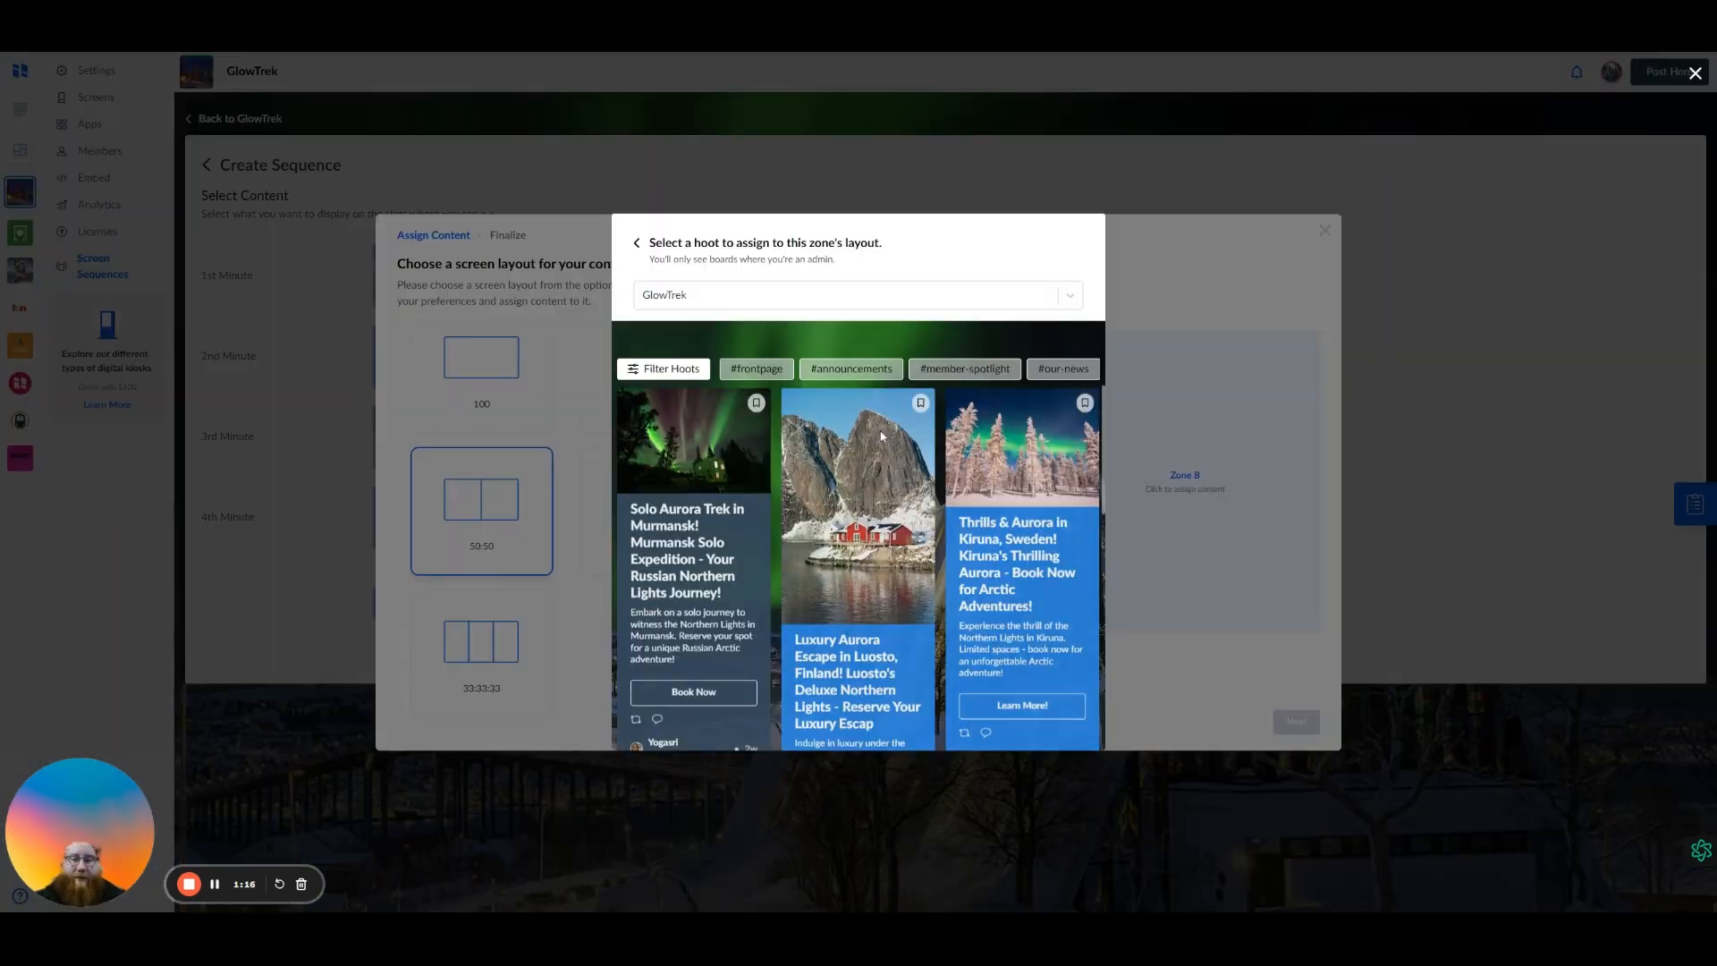
scroll(903, 465, down, 5)
scroll(885, 493, down, 3)
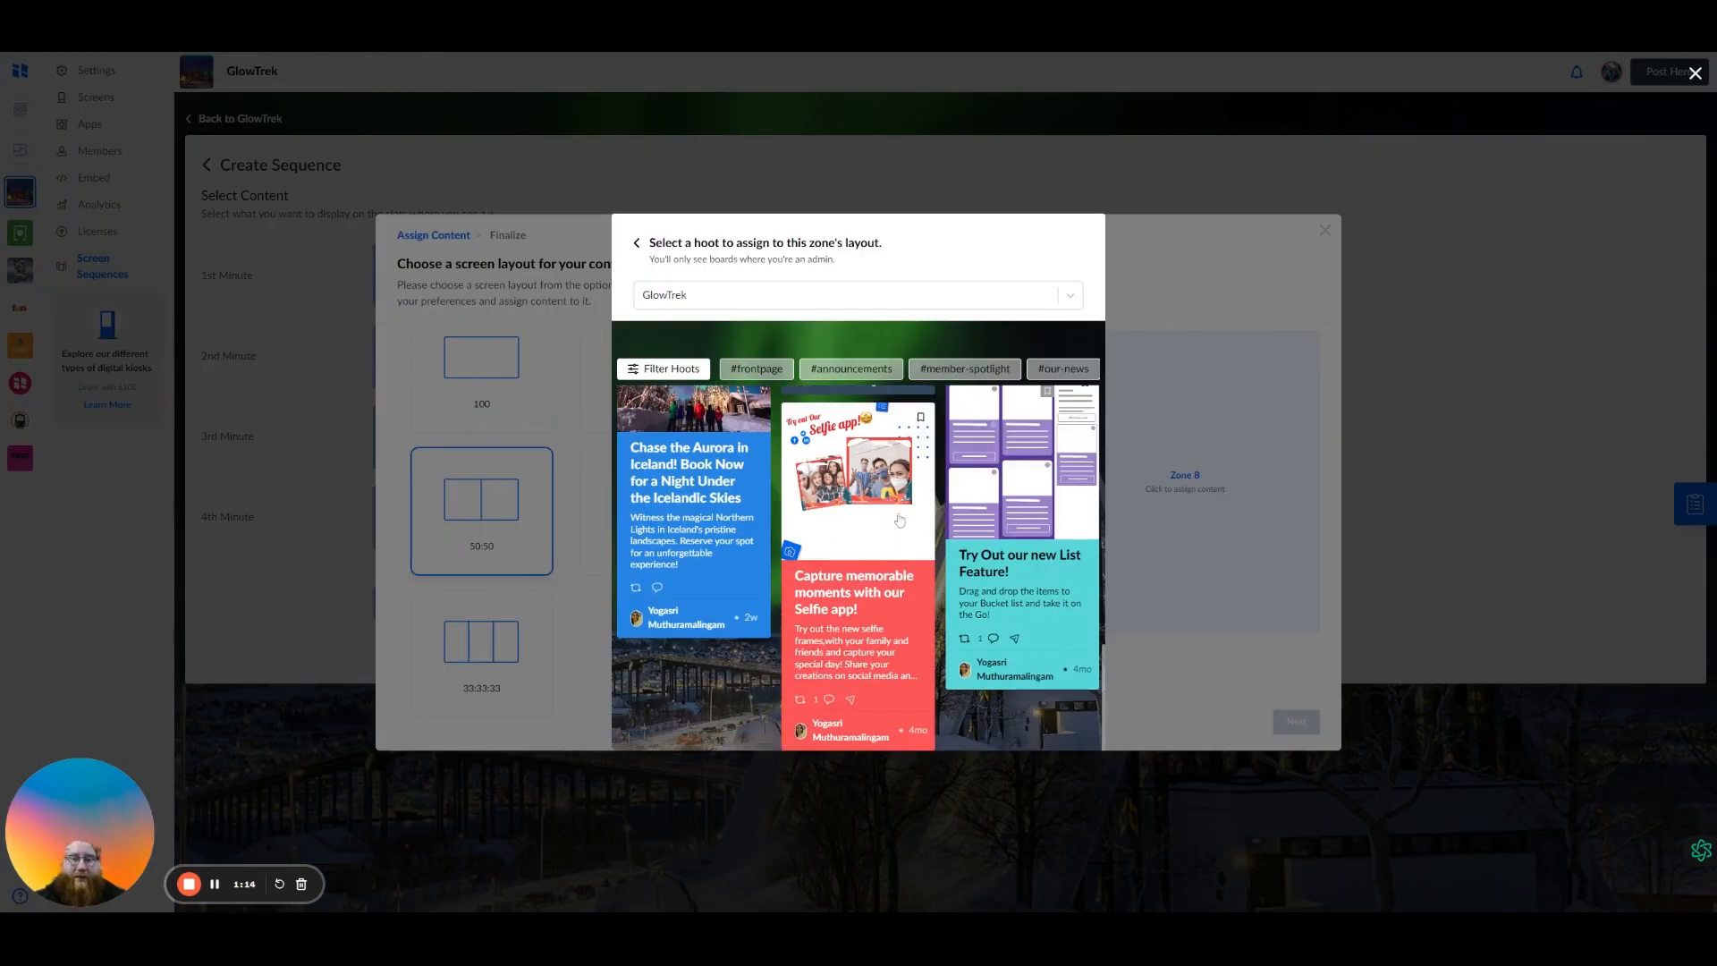
scroll(701, 519, up, 1)
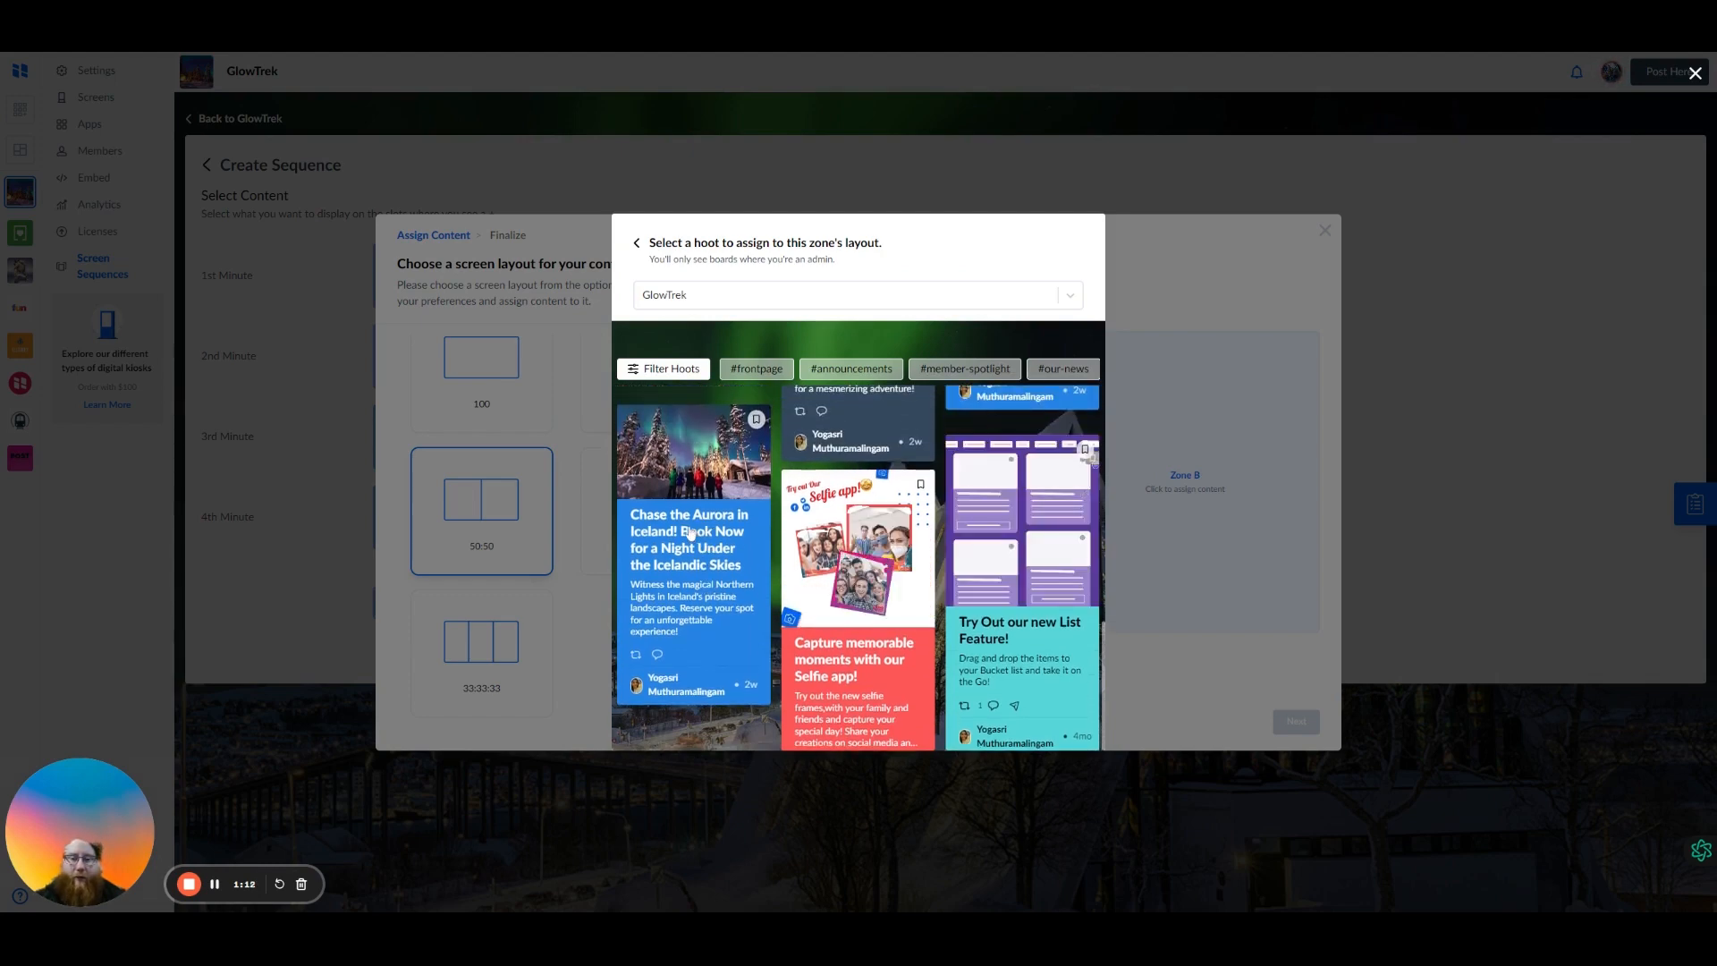
click(696, 536)
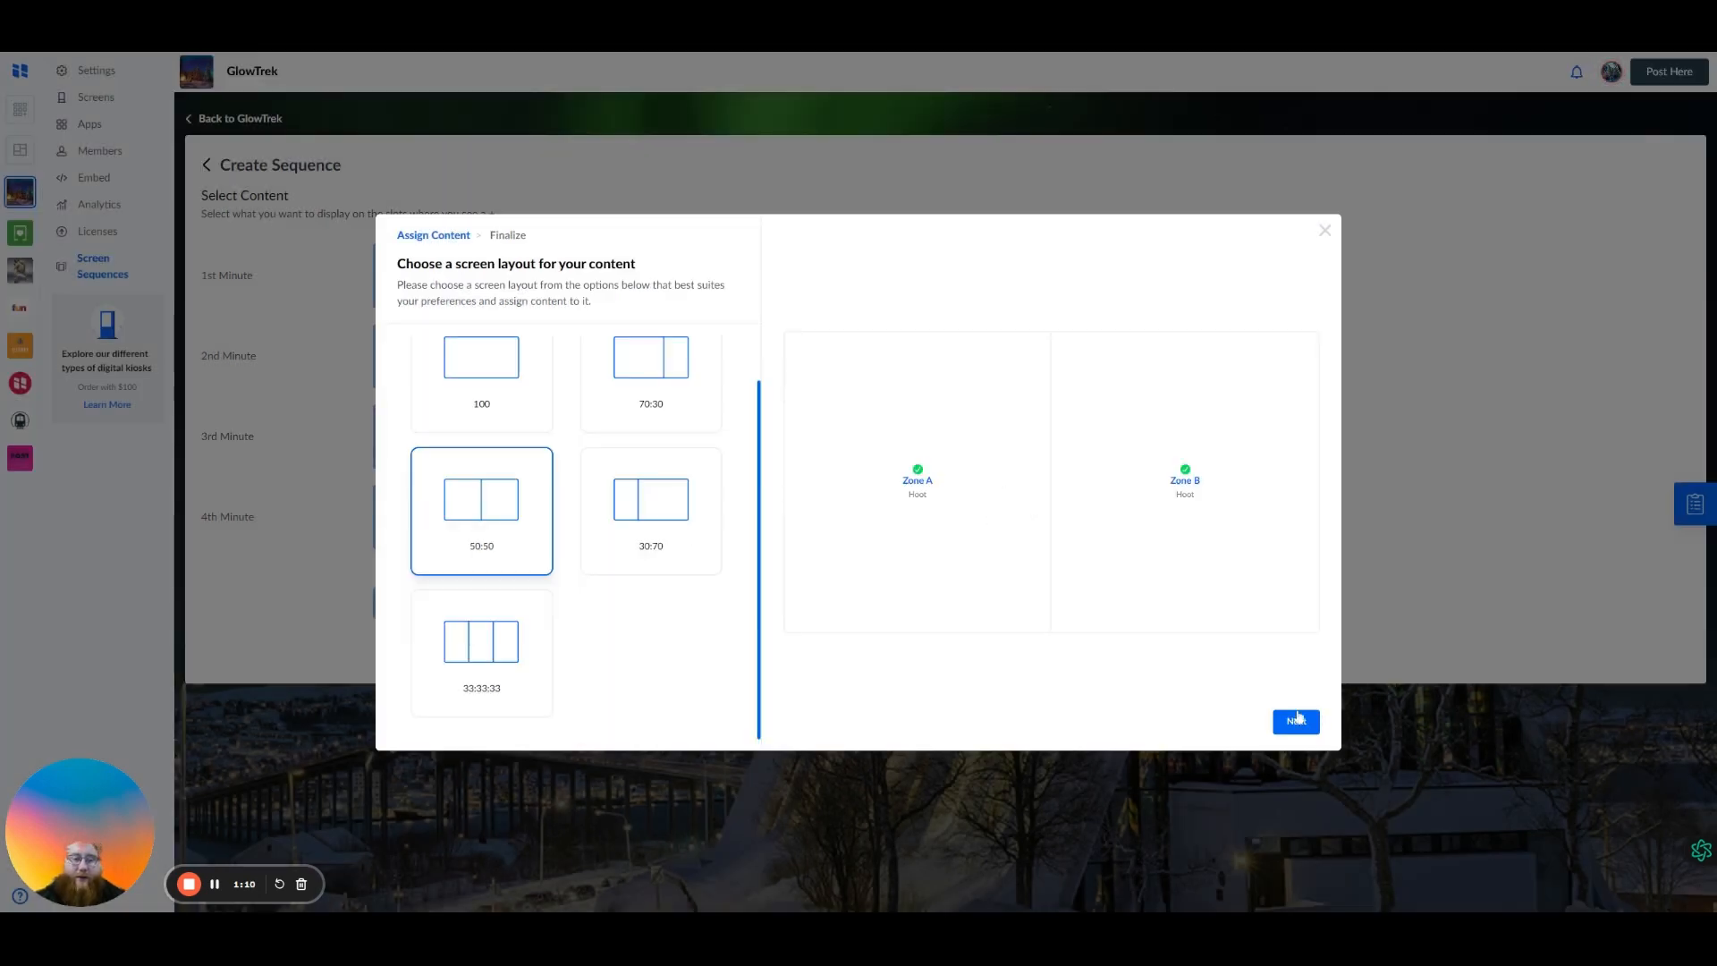
Finalize the two-zone slot layout and save the sequence
click(1287, 723)
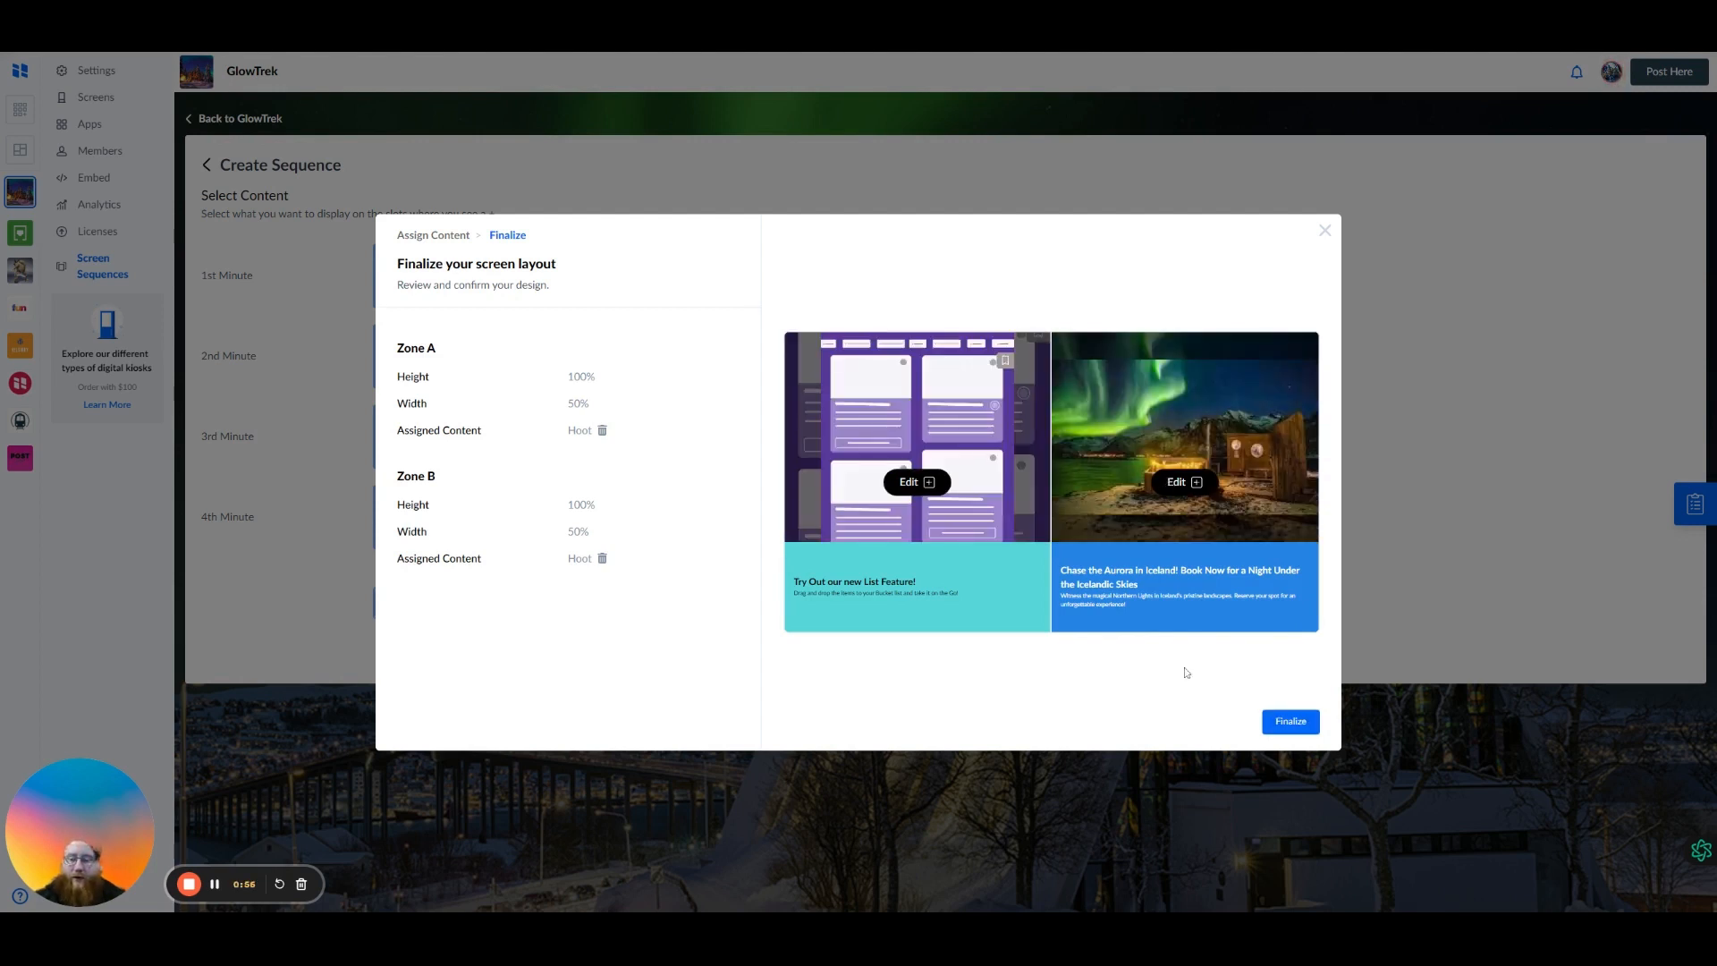
click(1288, 722)
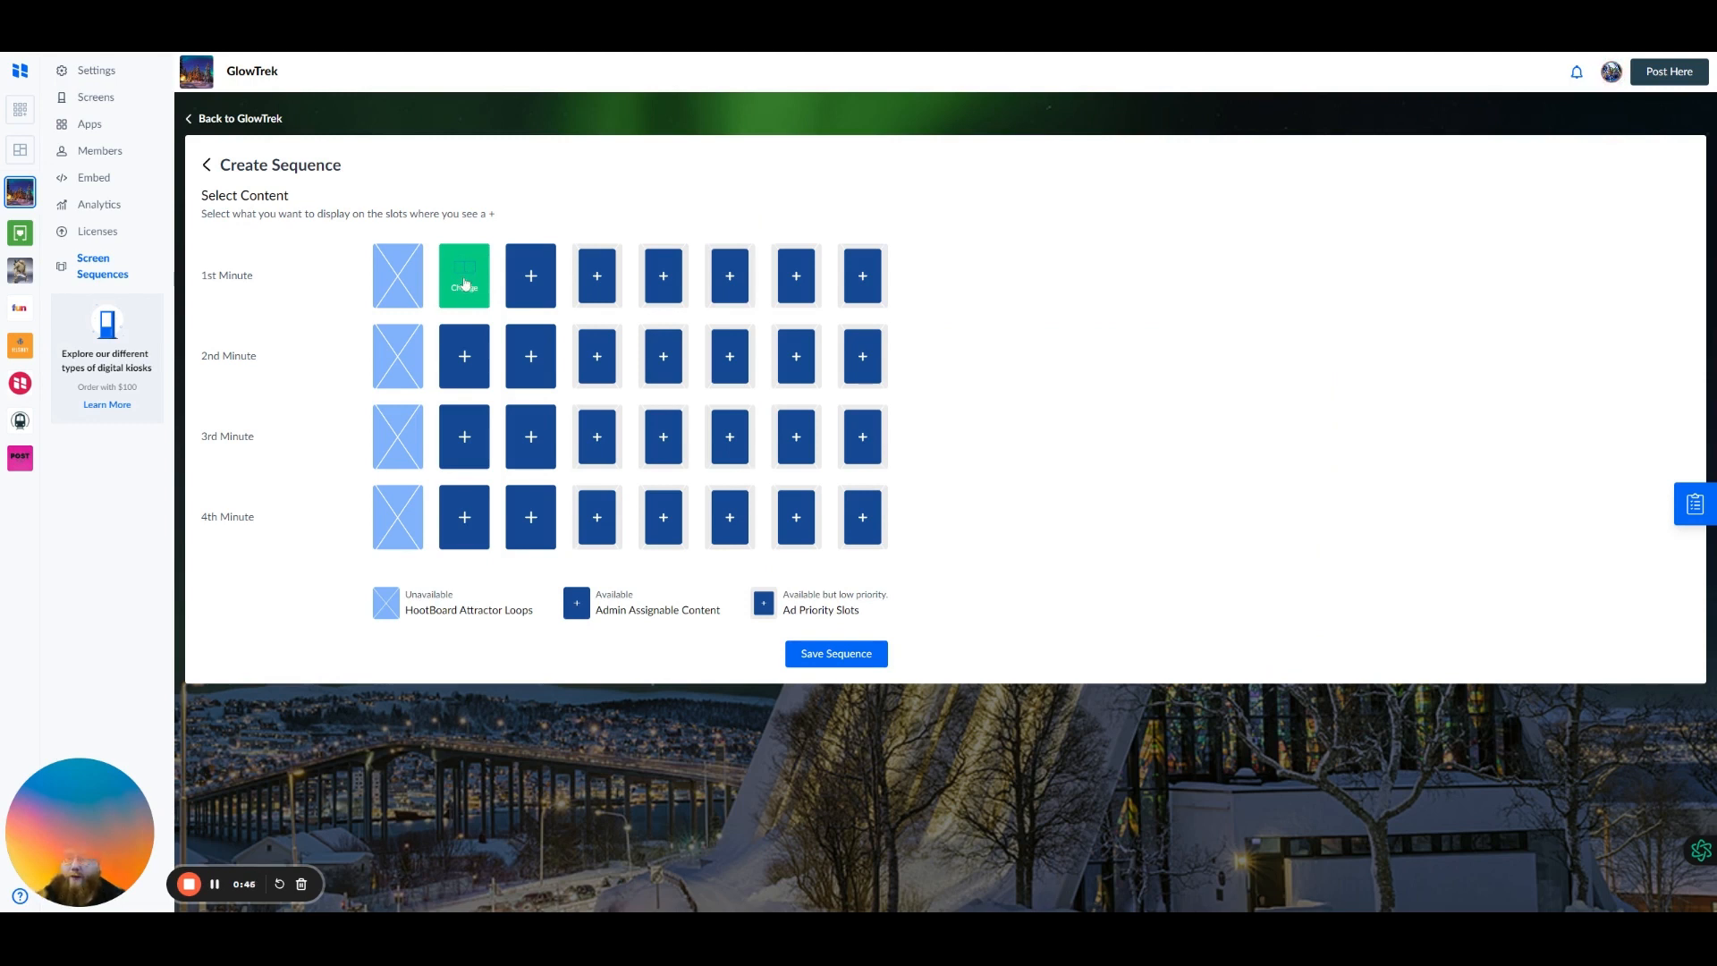
click(832, 654)
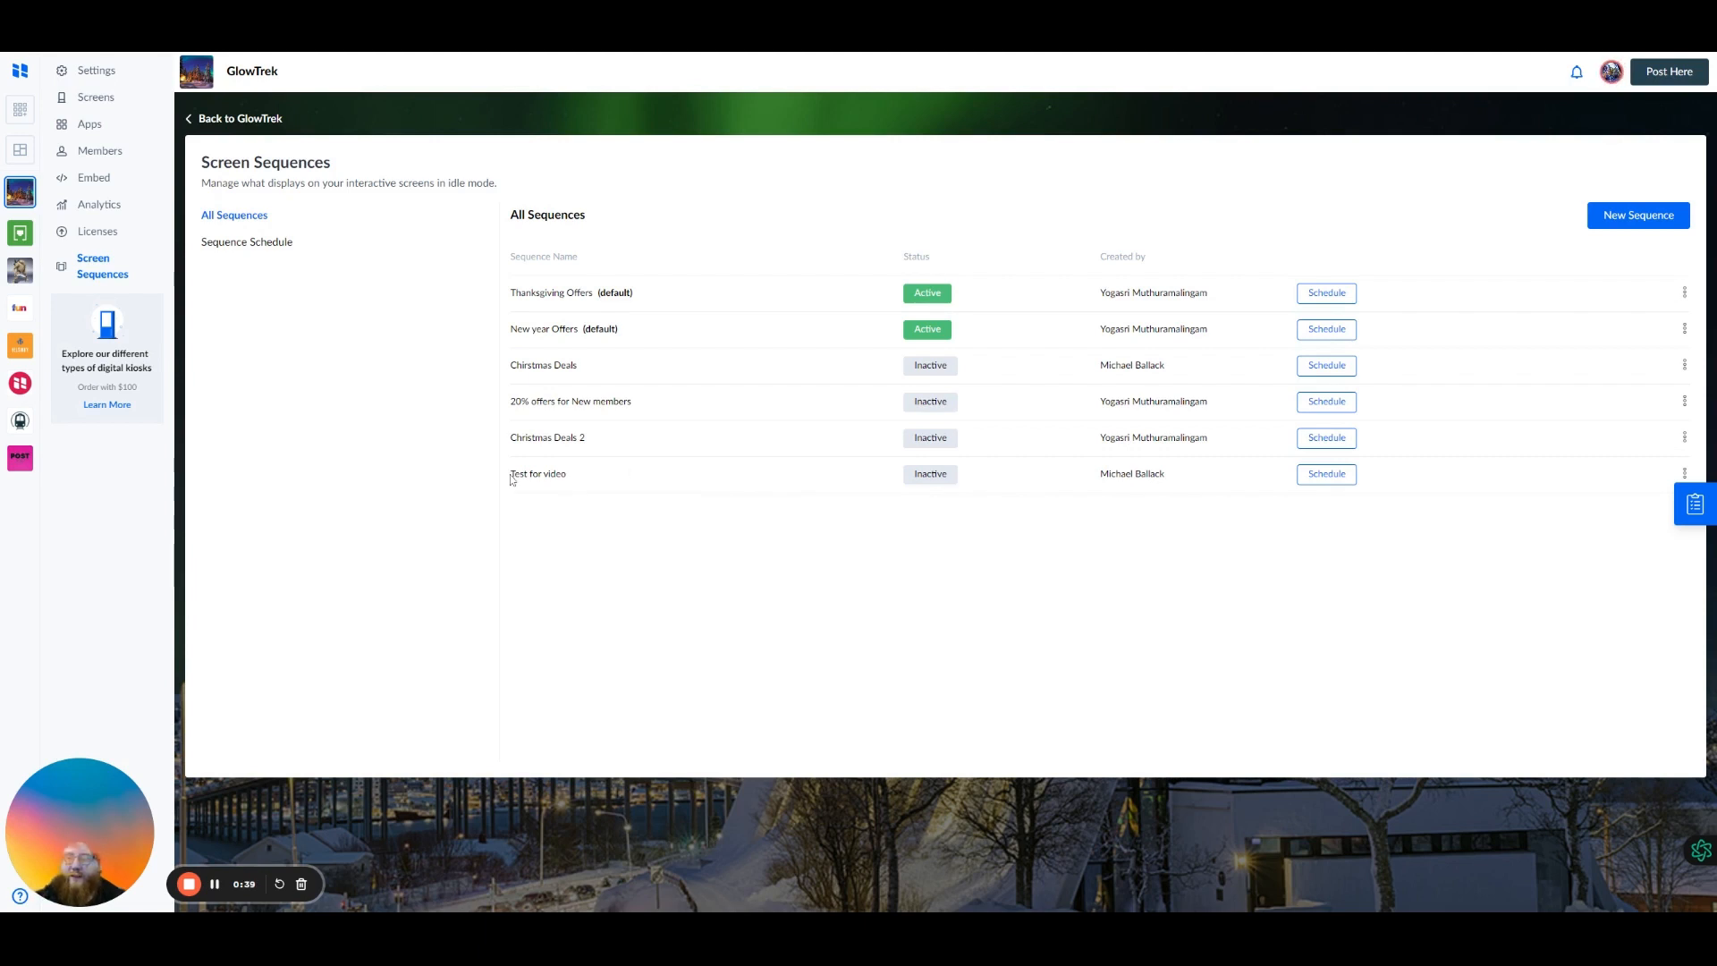
drag(511, 480, 571, 483)
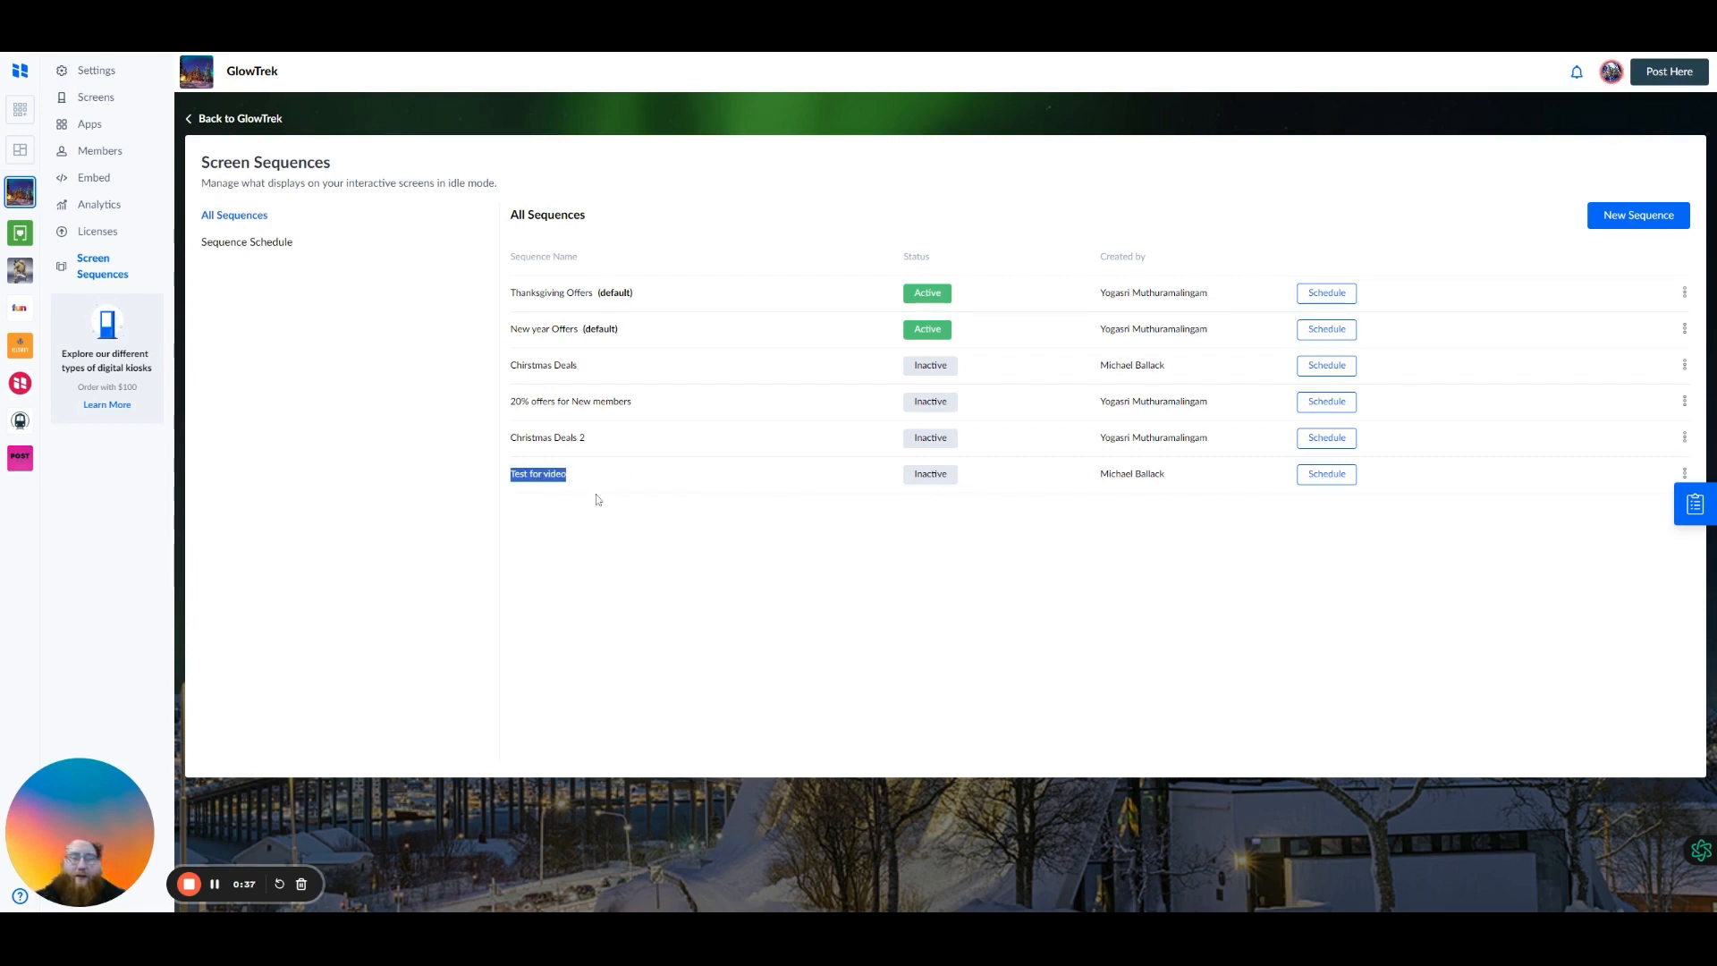
click(598, 499)
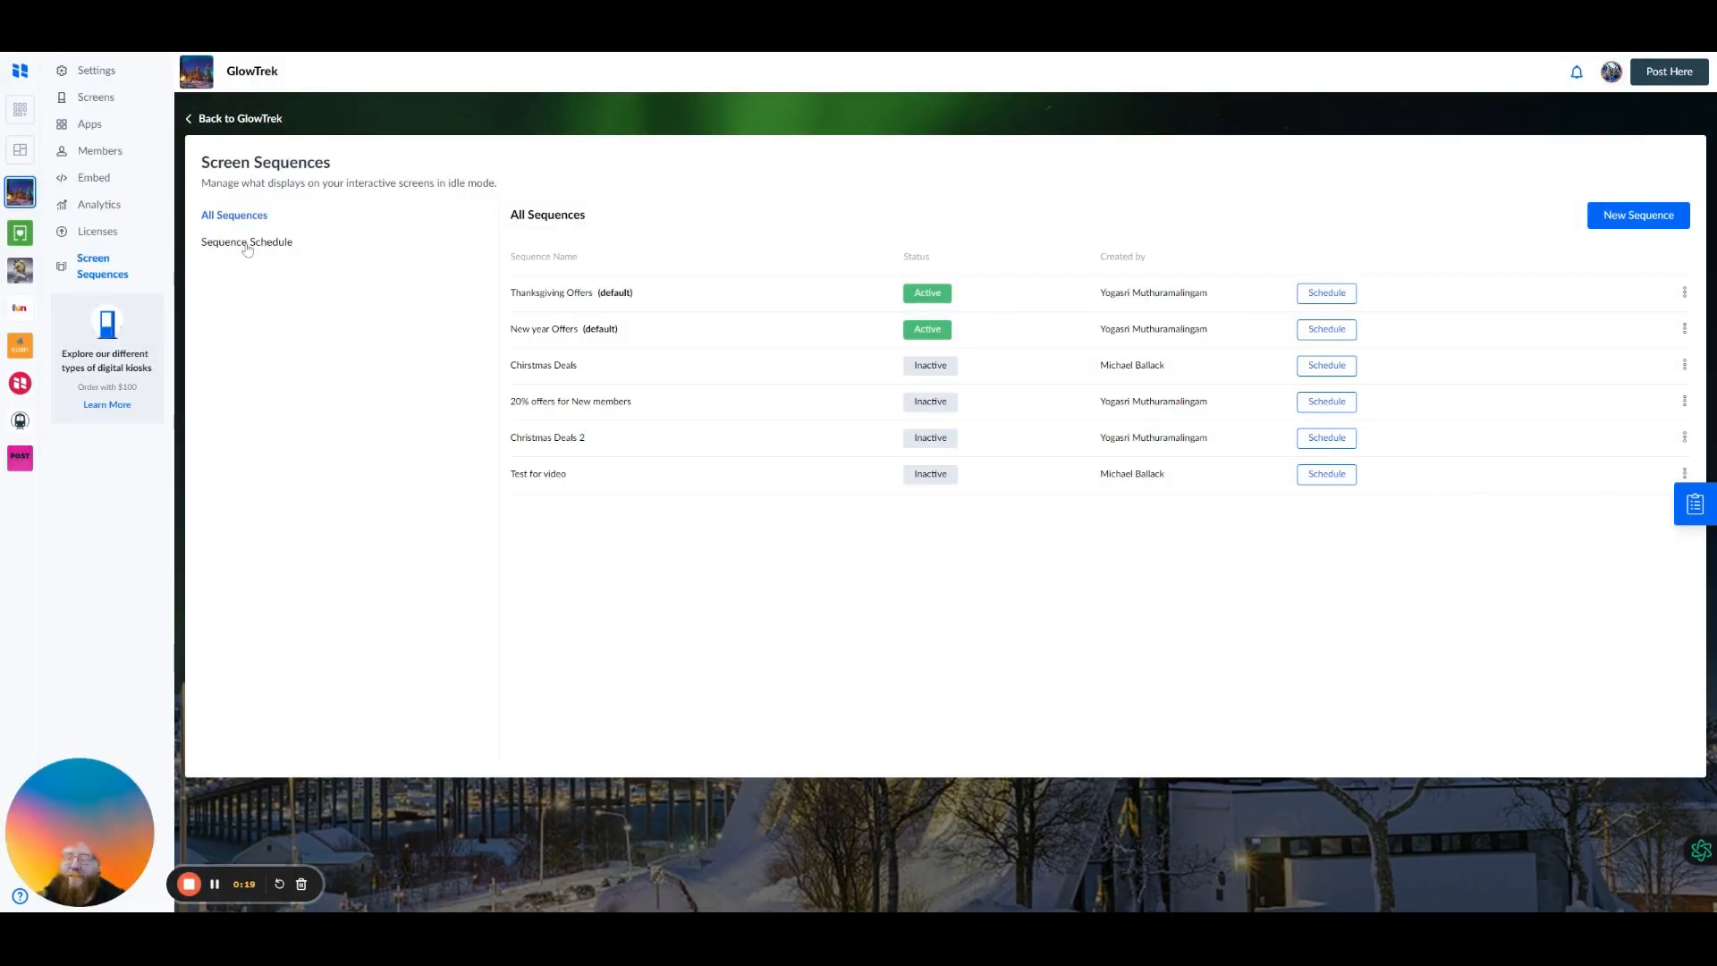
Schedule the "Test for video" sequence on the landscape digital signage screen from December 10, shortened to end on December 12, 2023
click(246, 242)
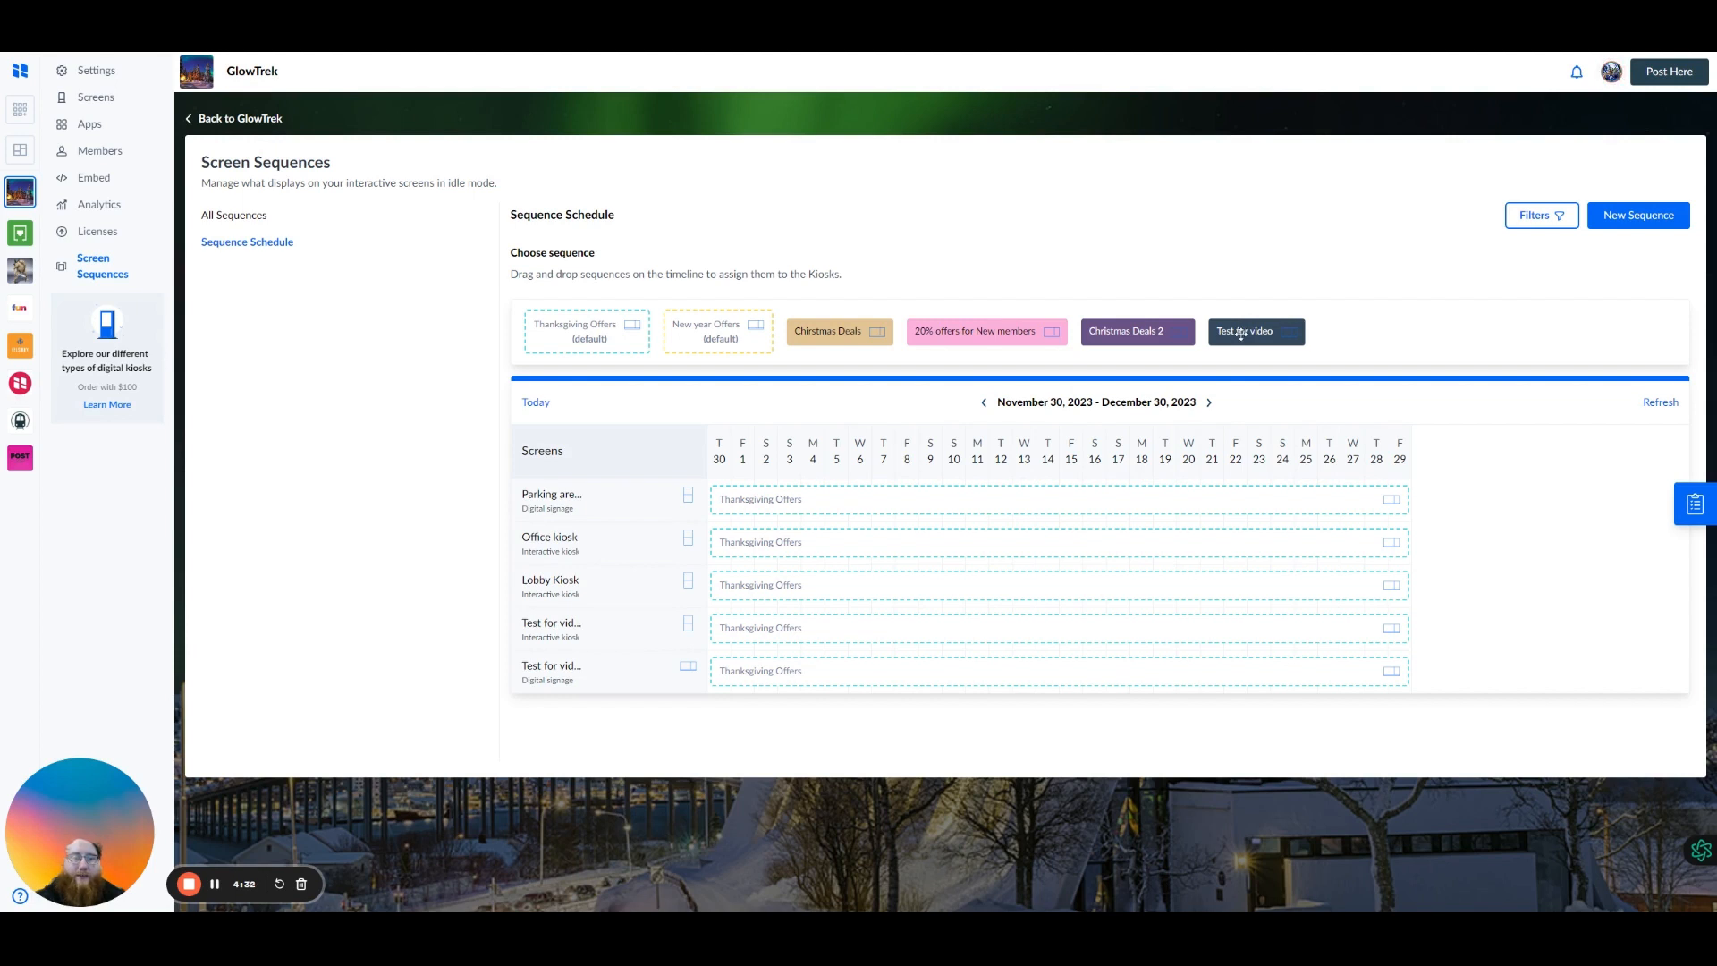
mouse_move(1240, 334)
mouse_down()
mouse_move(978, 670)
mouse_move(955, 671)
mouse_up()
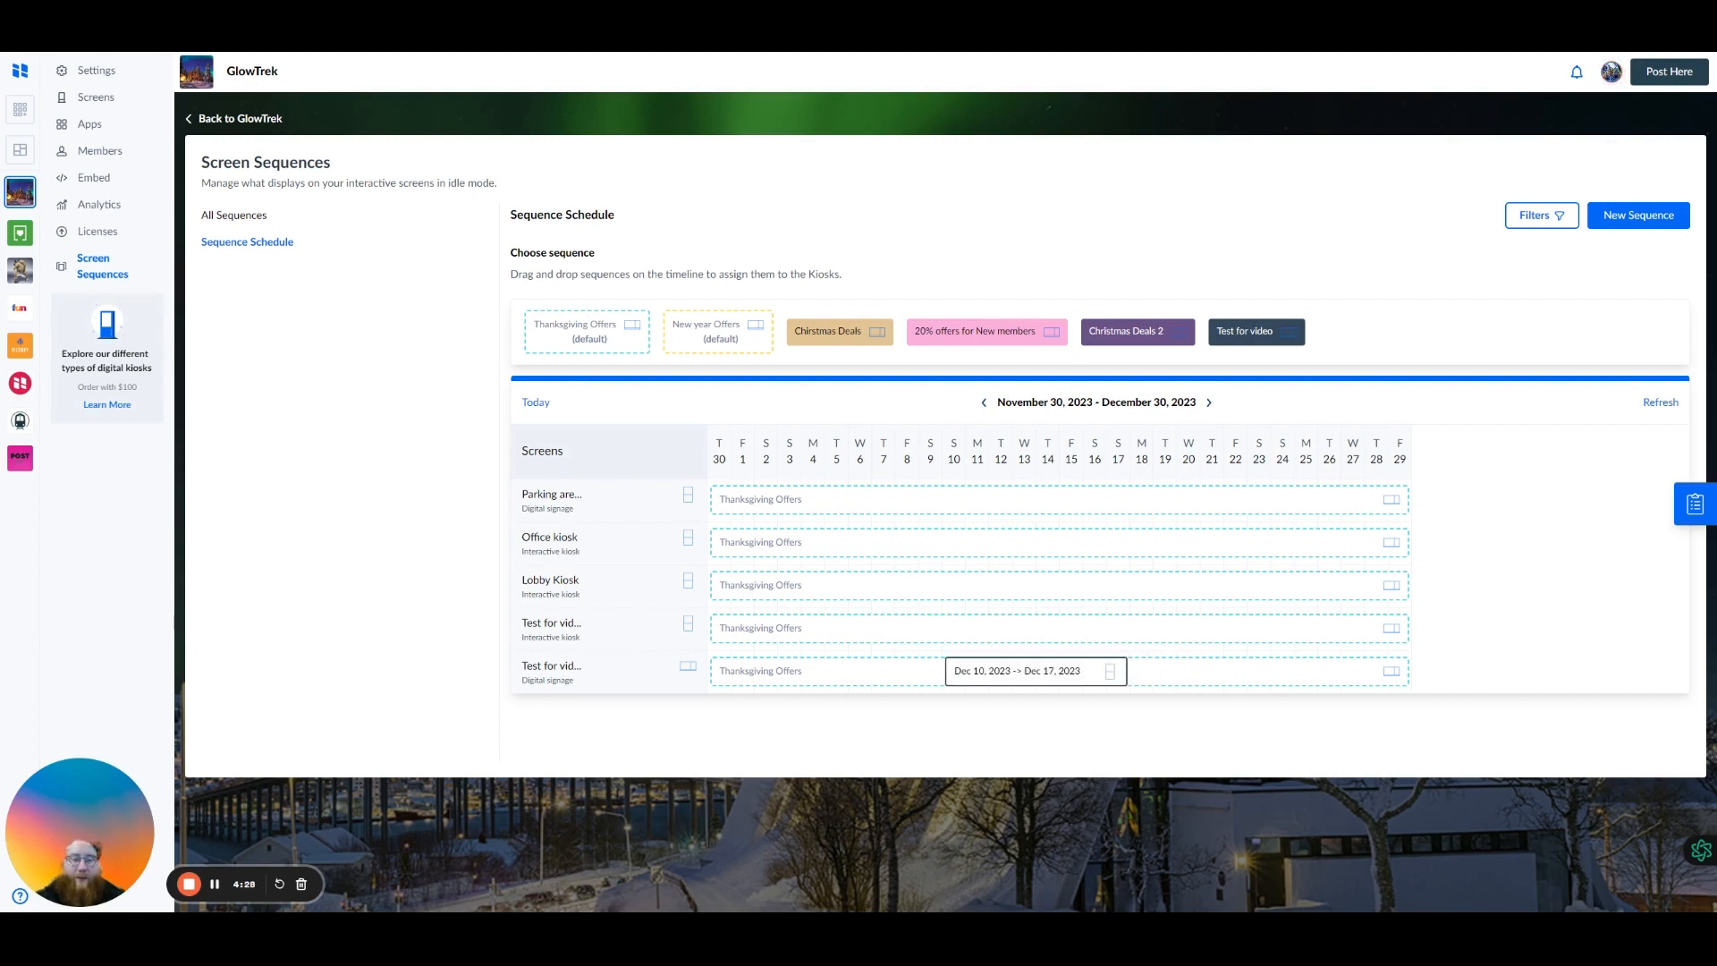
drag(955, 671, 955, 670)
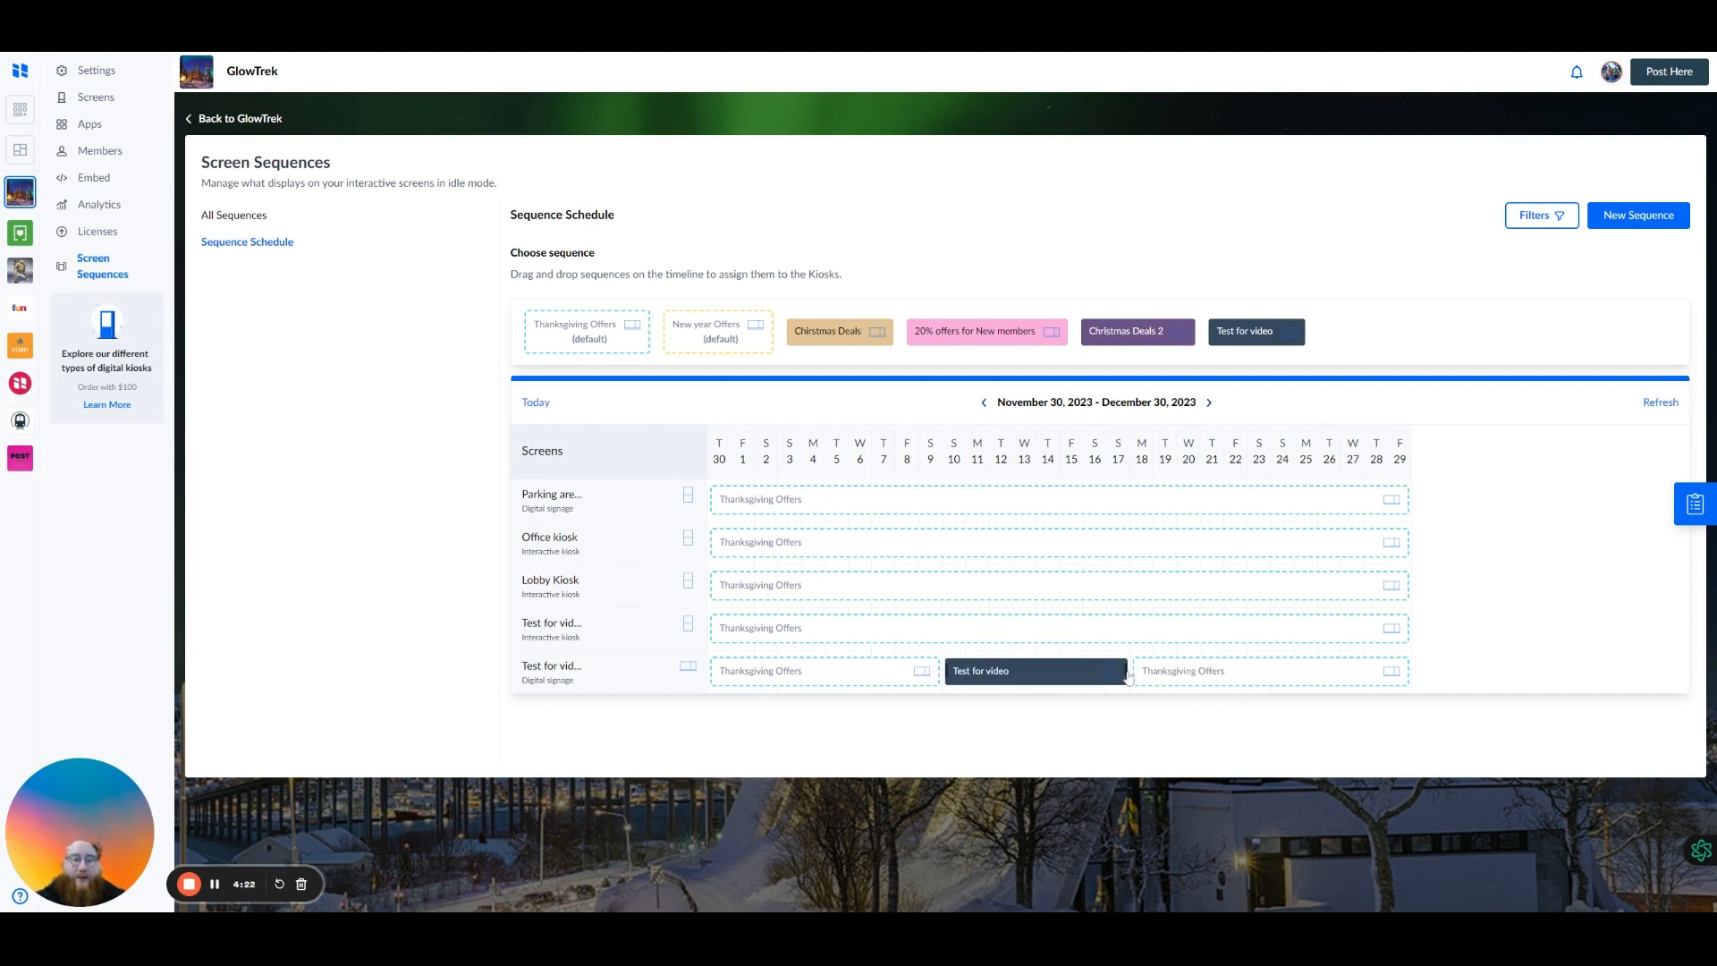
drag(1132, 677, 1020, 677)
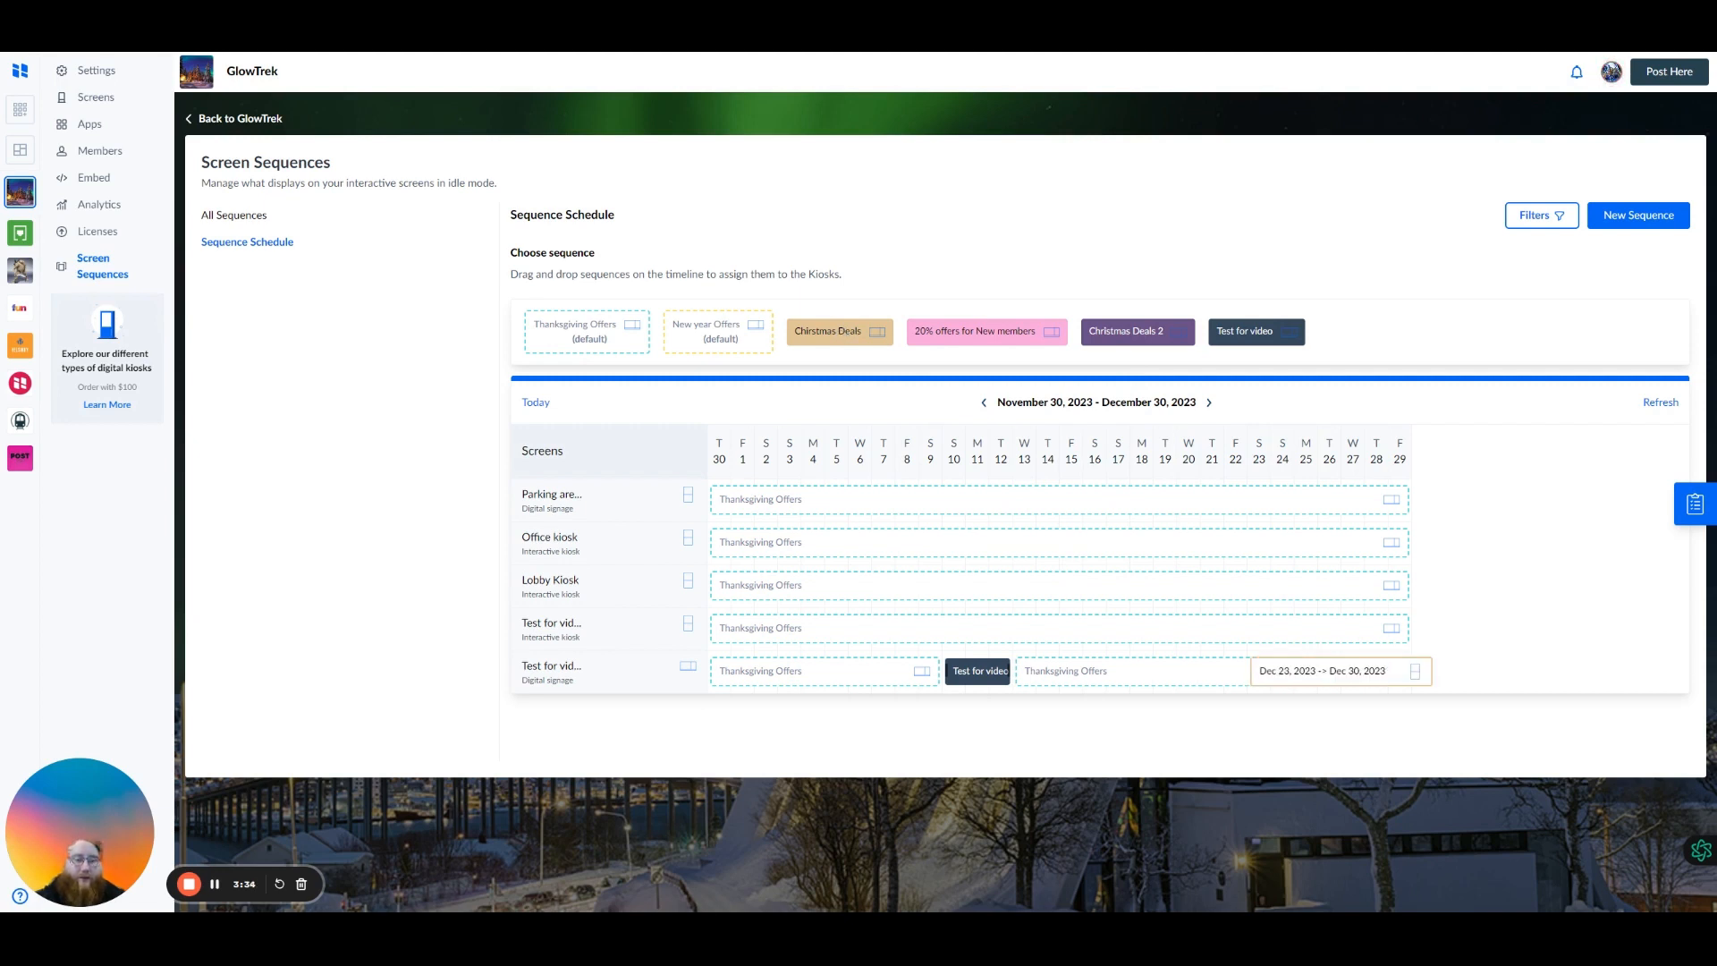
Schedule the "Chirstmas Deals" sequence on the landscape digital signage screen from December 23 to December 30, 2023
drag(840, 331, 1261, 673)
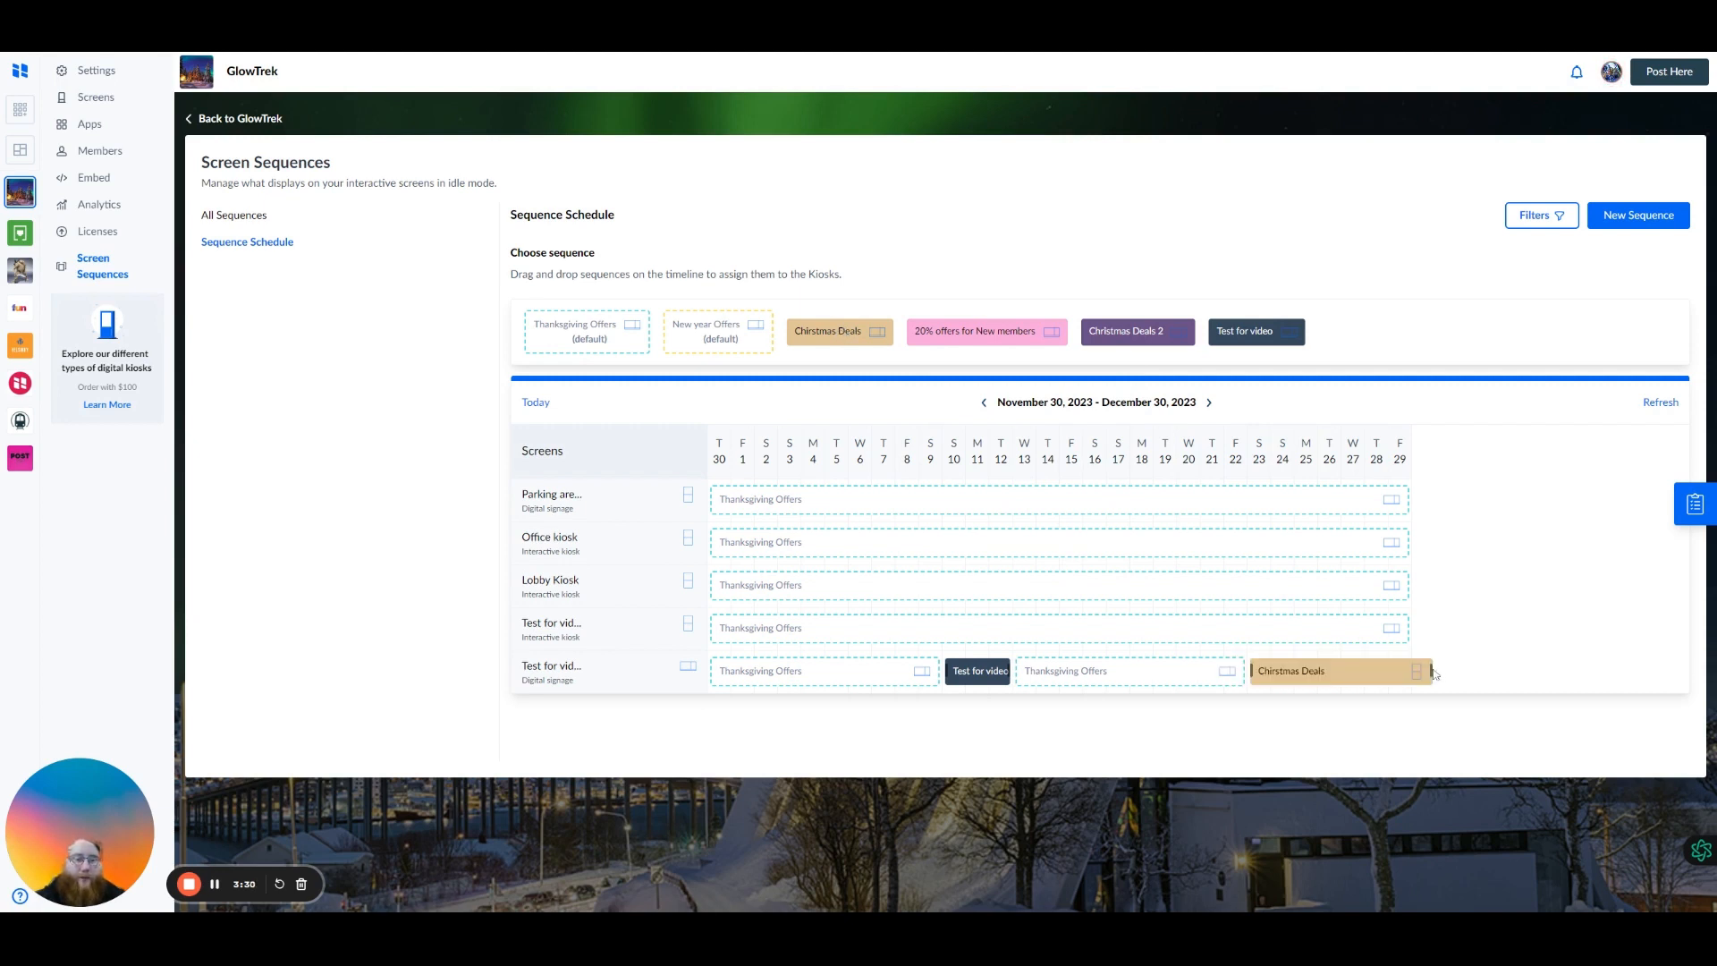
Shorten the "Chirstmas Deals" schedule on the landscape digital signage screen to end on December 26, 2023
drag(1434, 673, 1350, 677)
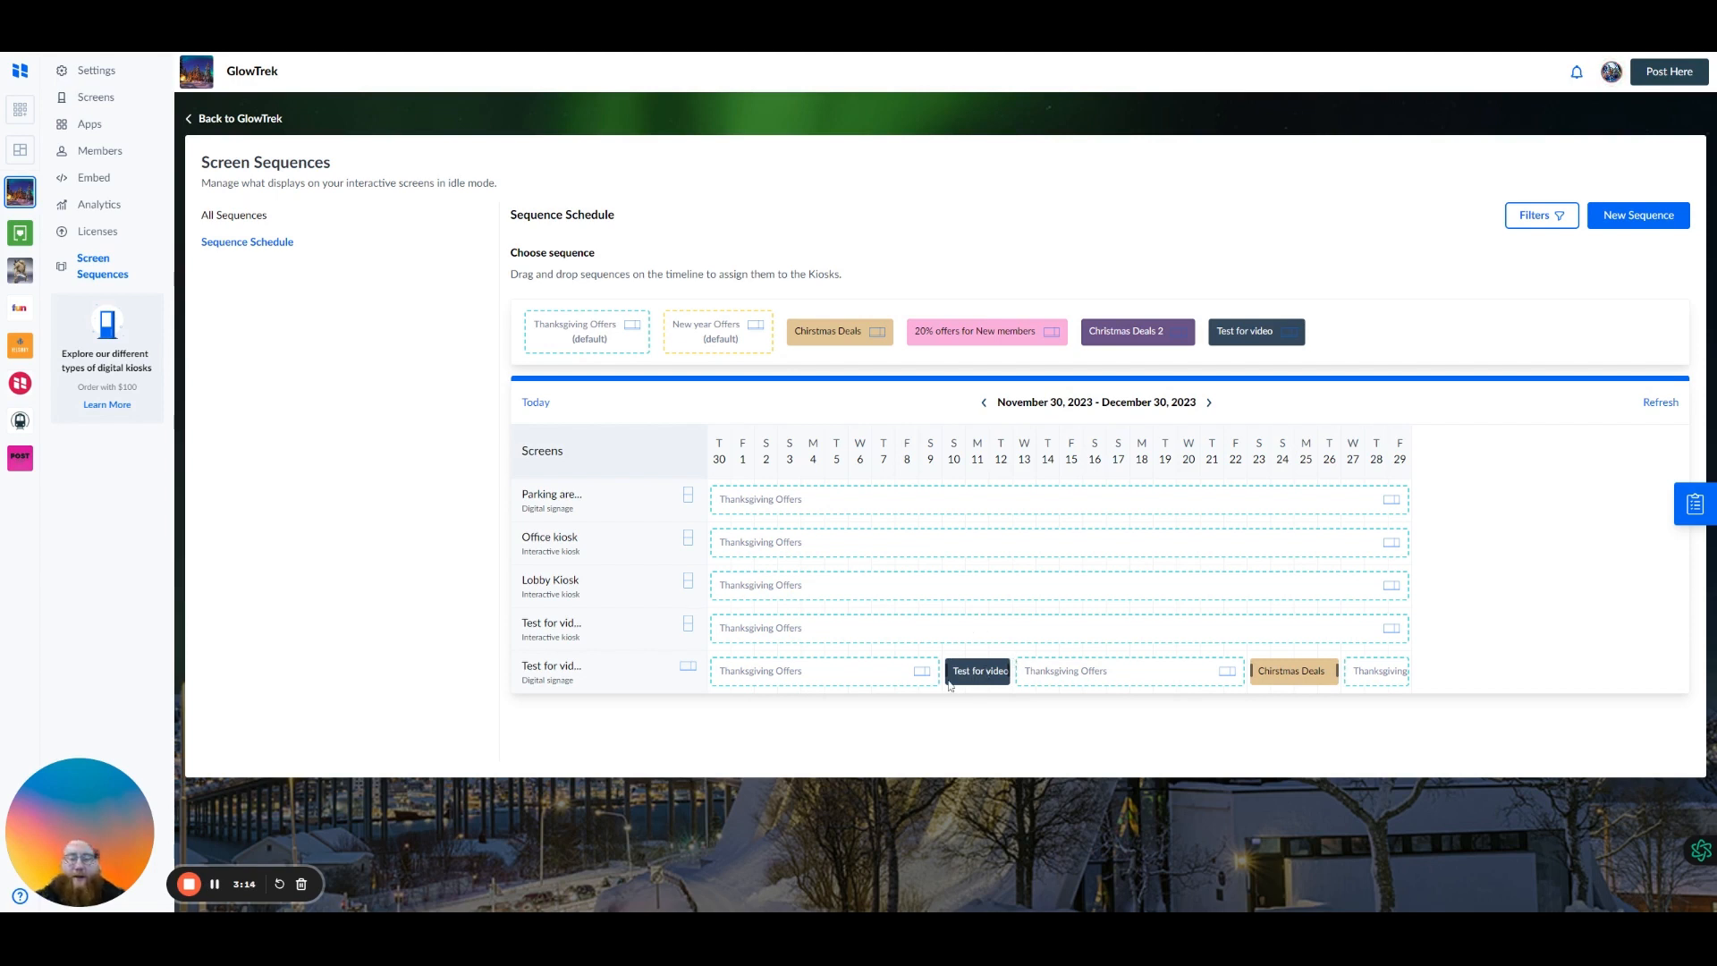
Delete the scheduled "Chirstmas Deals" and "Test for video" sequences from the landscape digital signage screen's timeline
click(1290, 673)
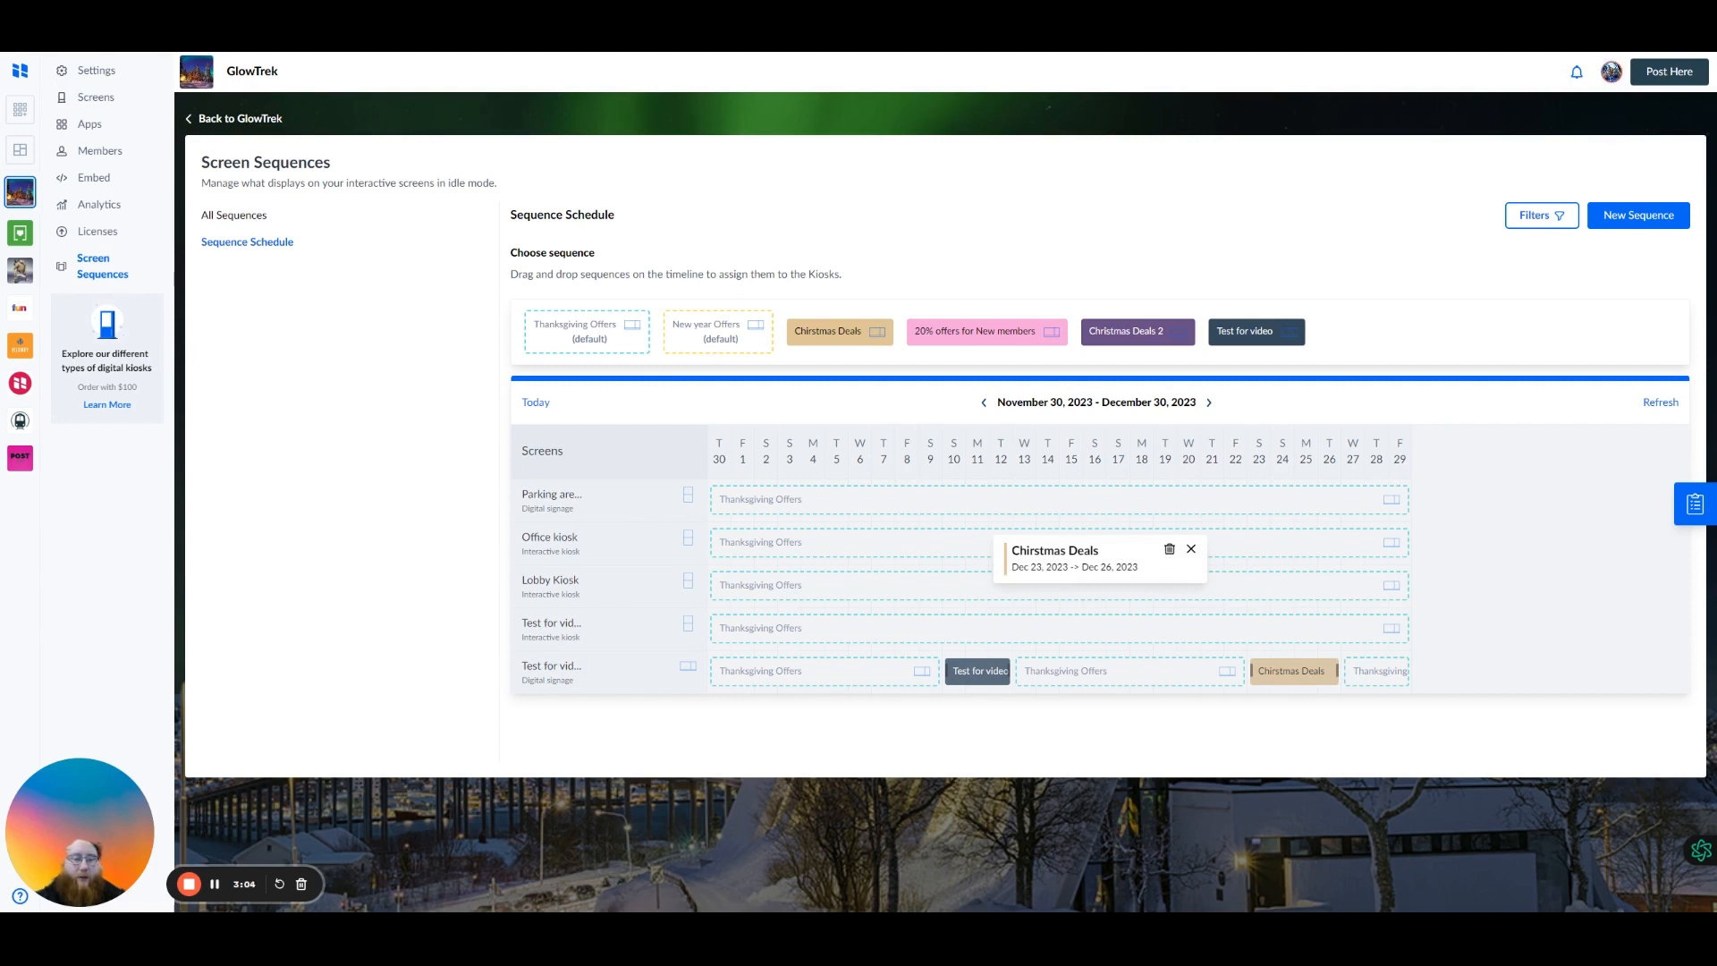
click(1170, 551)
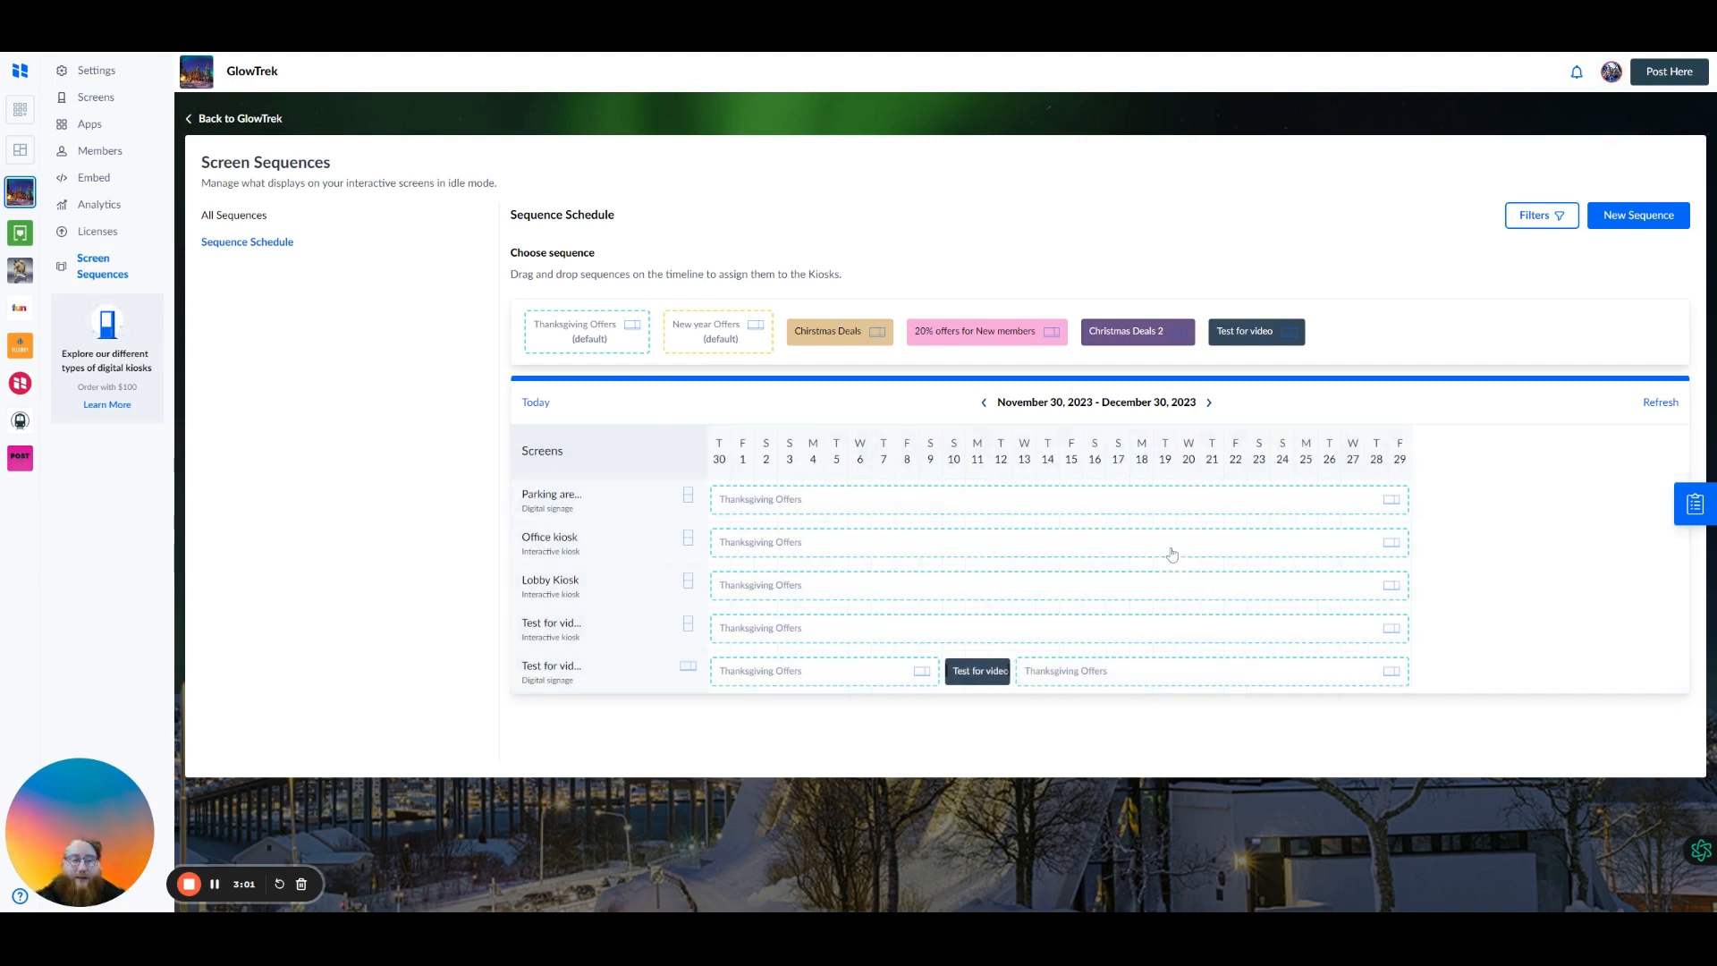
click(976, 672)
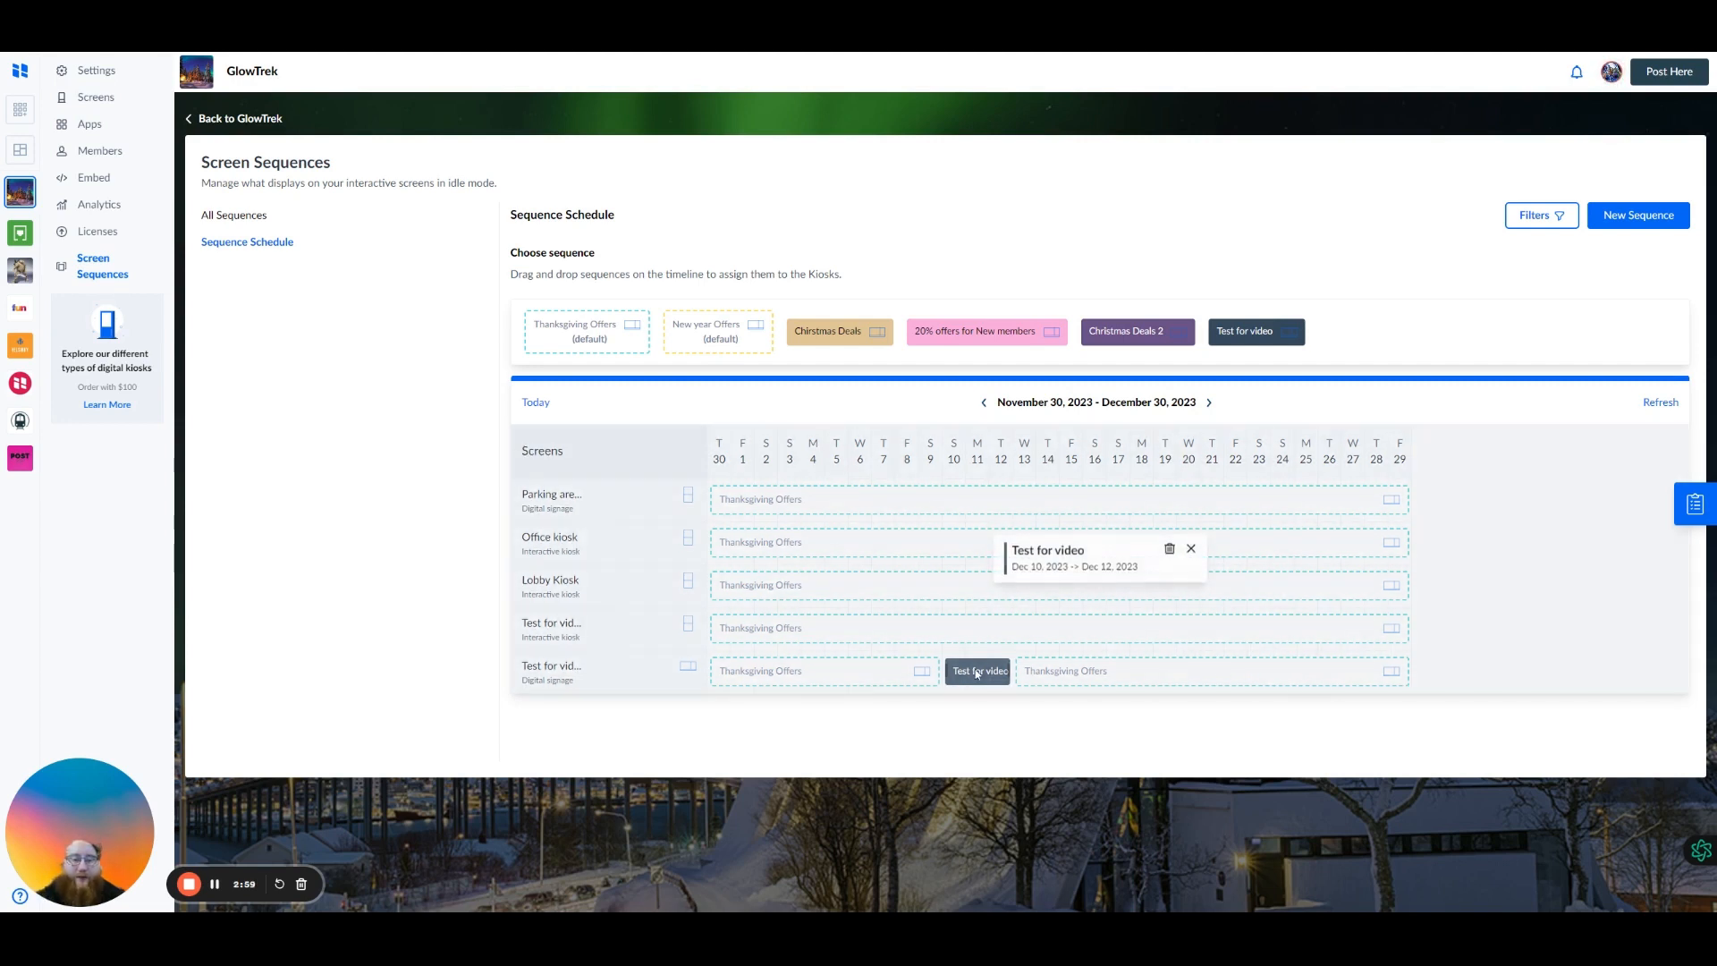
click(1170, 551)
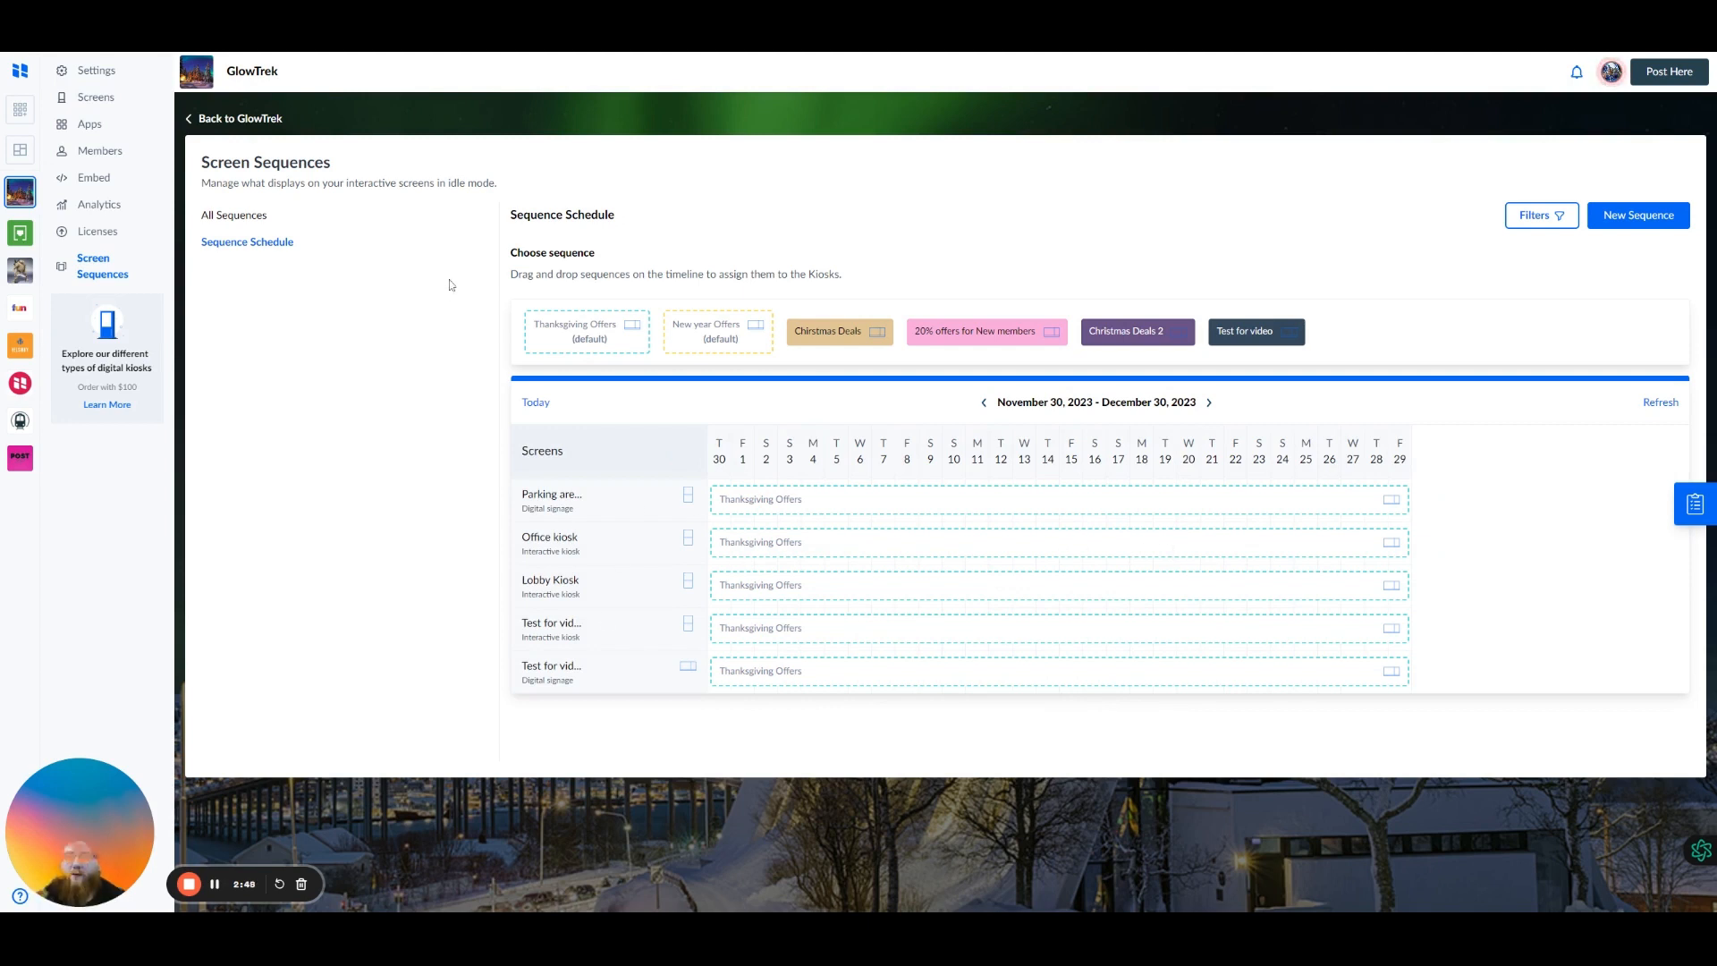
In the board's screen management, assign the "New year Offers" sequence as content for the "Test for video" digital signage screen
click(99, 101)
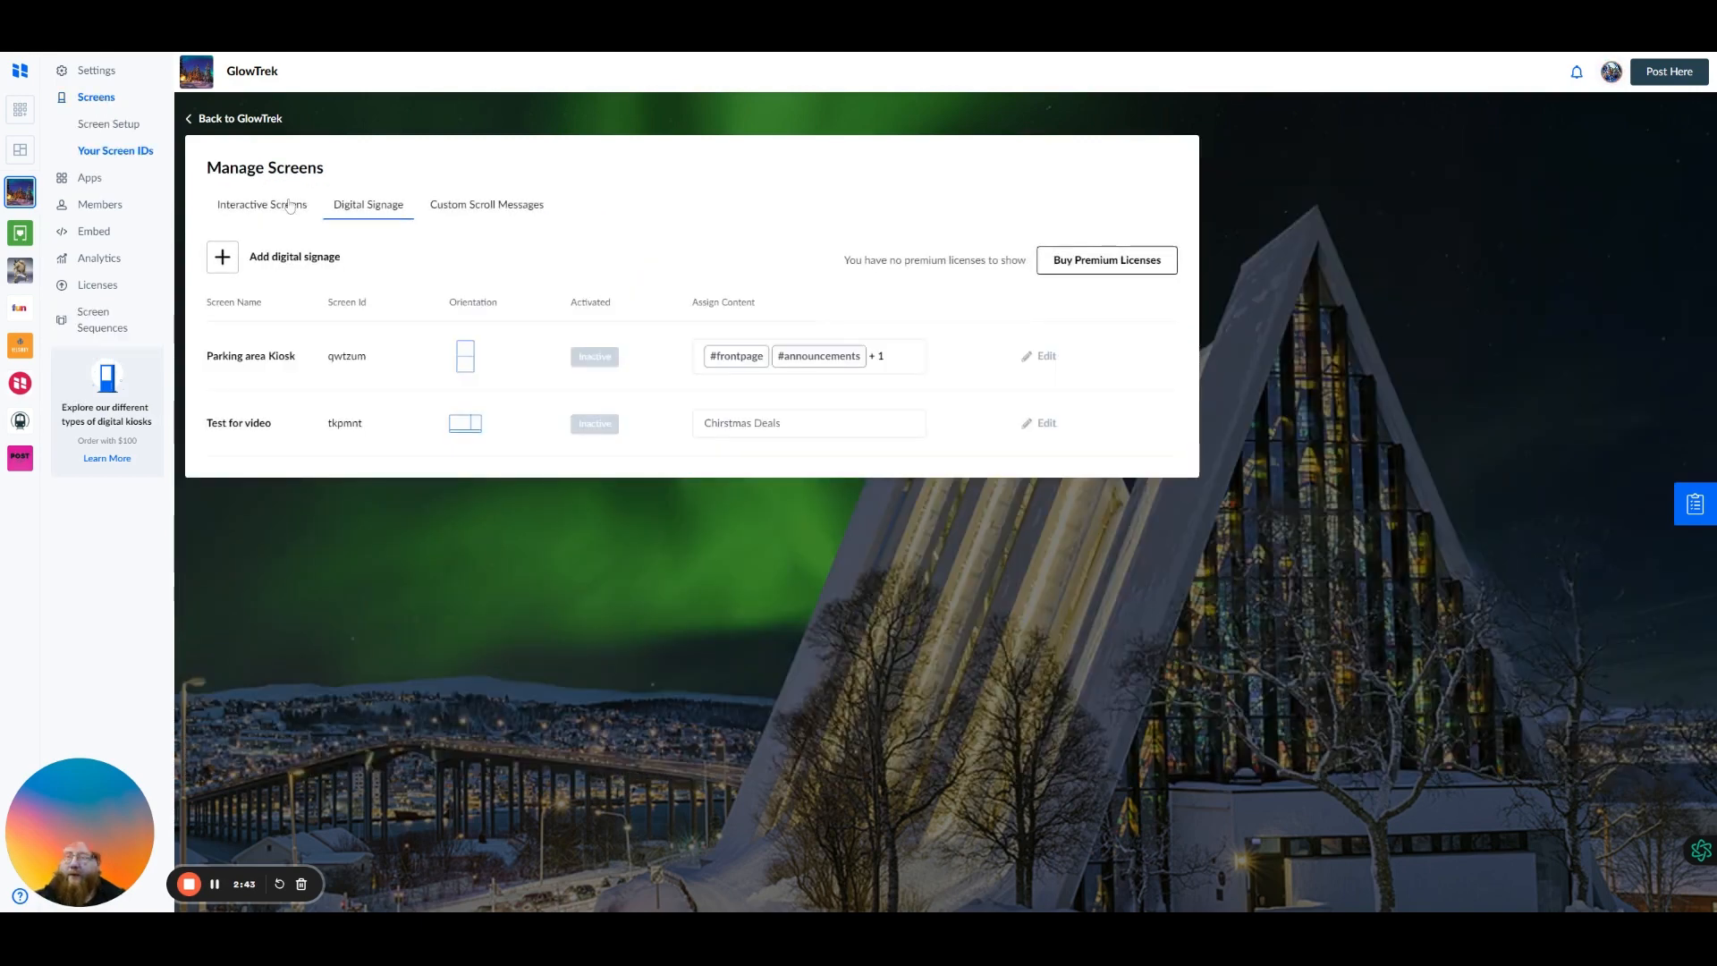
click(290, 206)
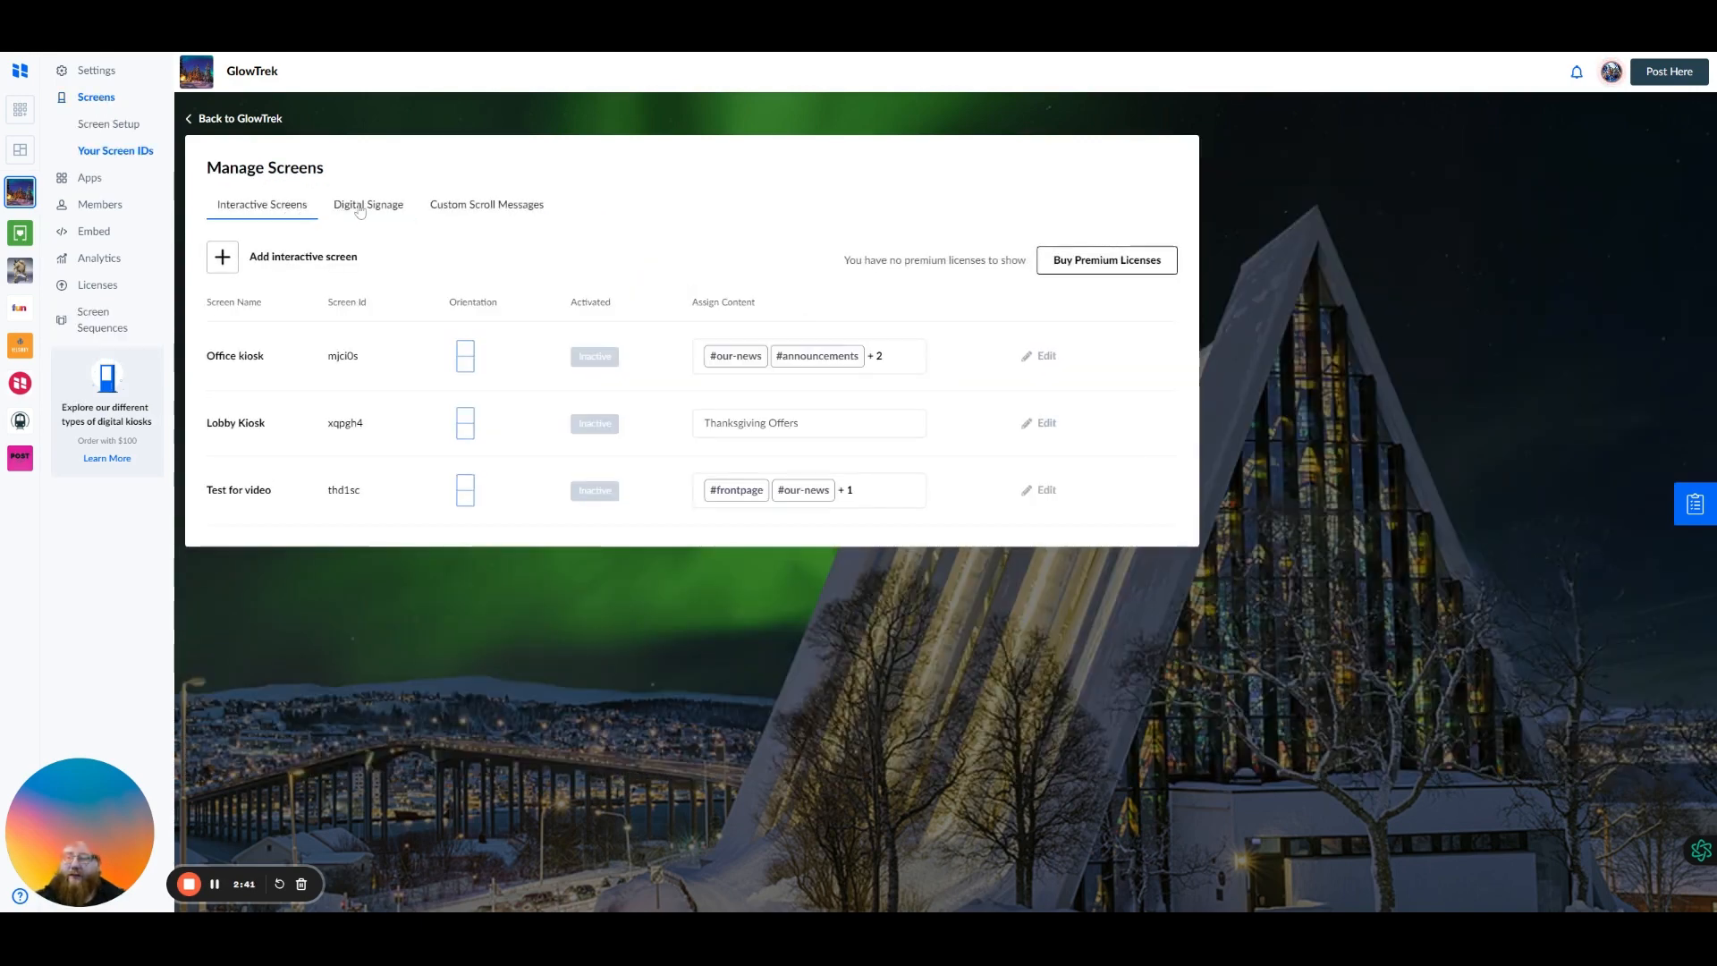
click(360, 208)
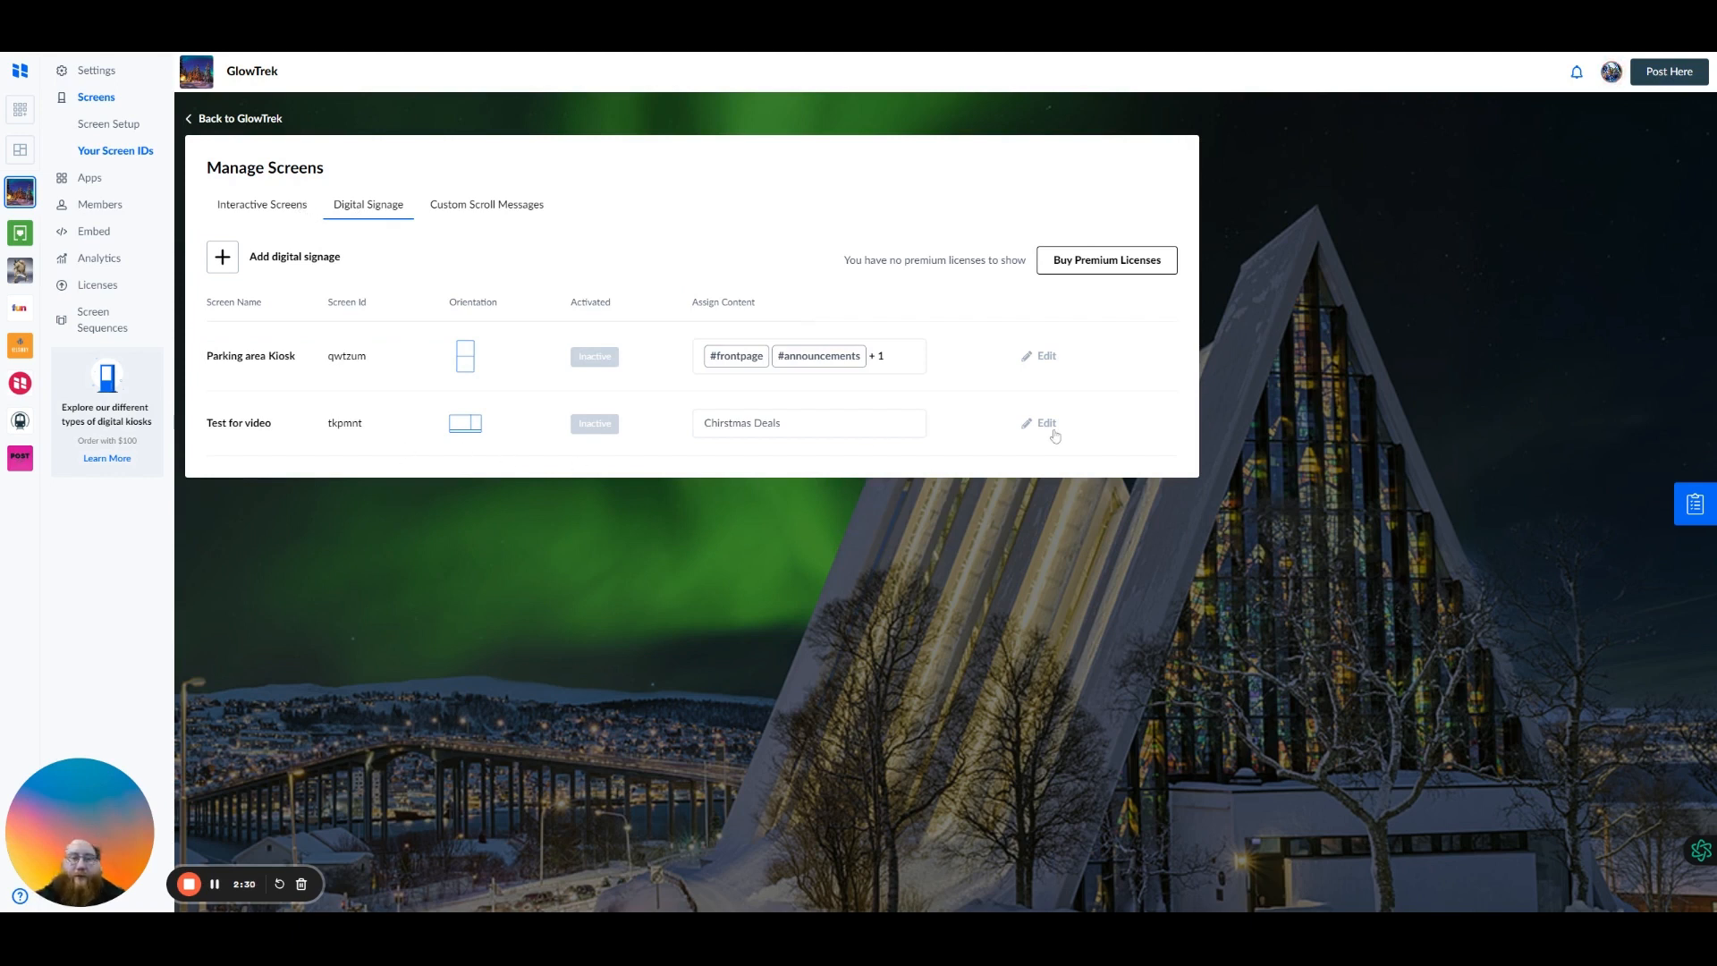
click(844, 428)
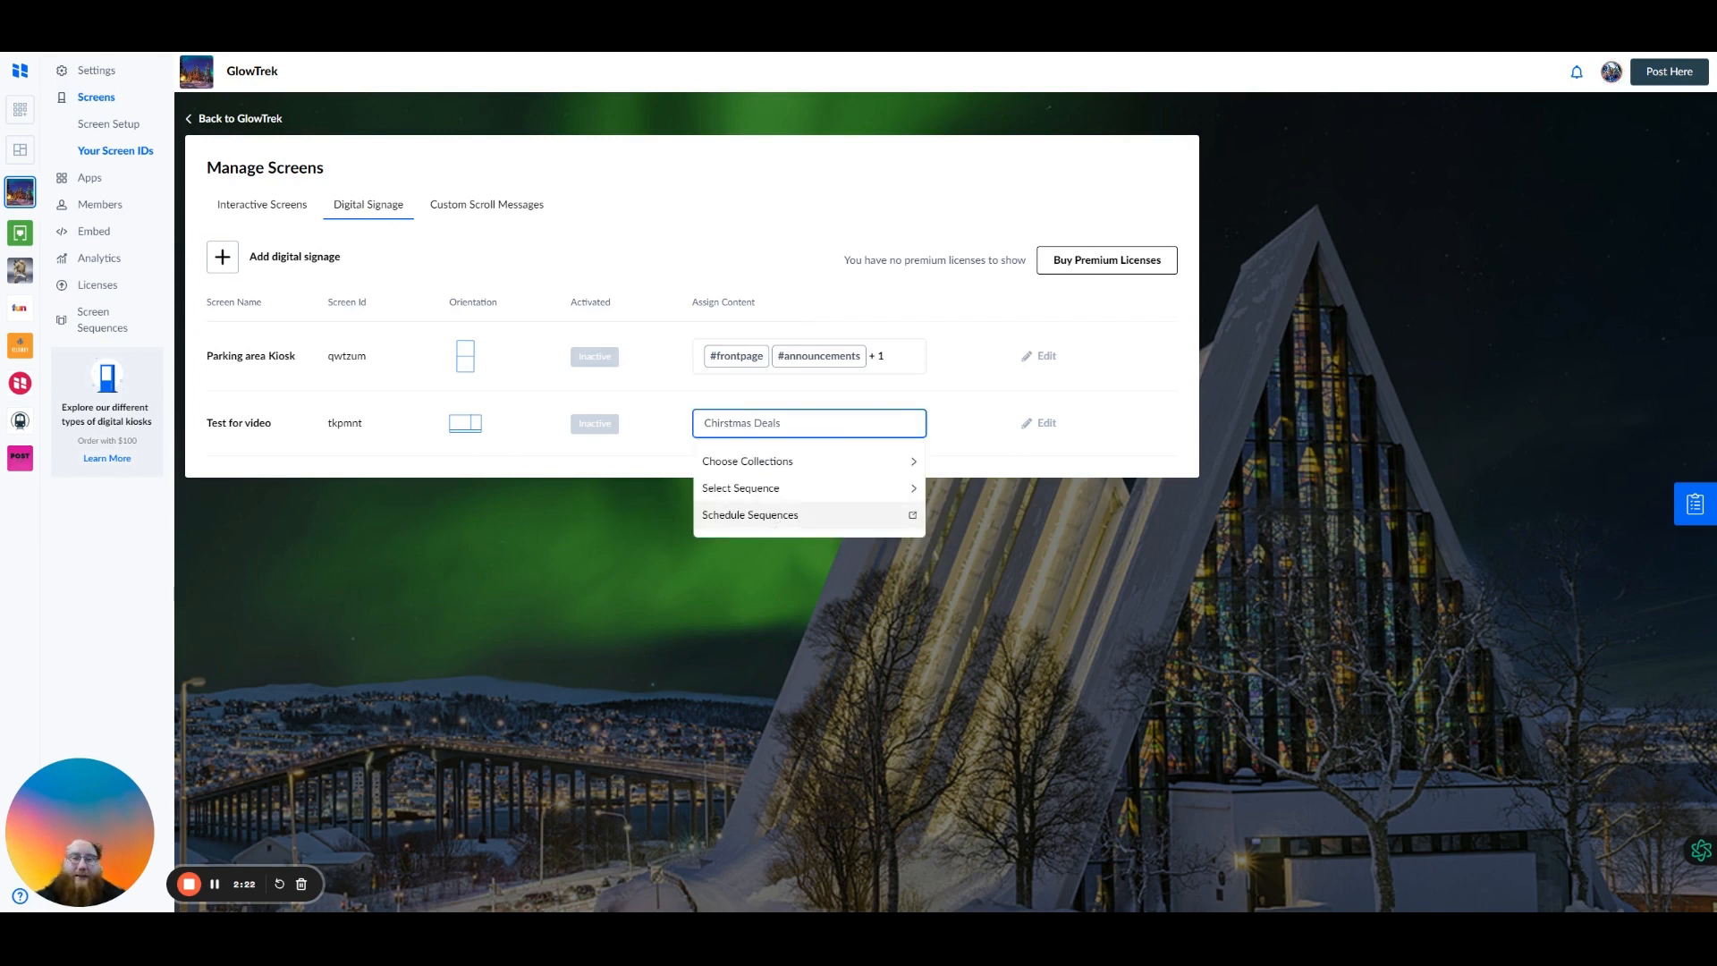
click(774, 490)
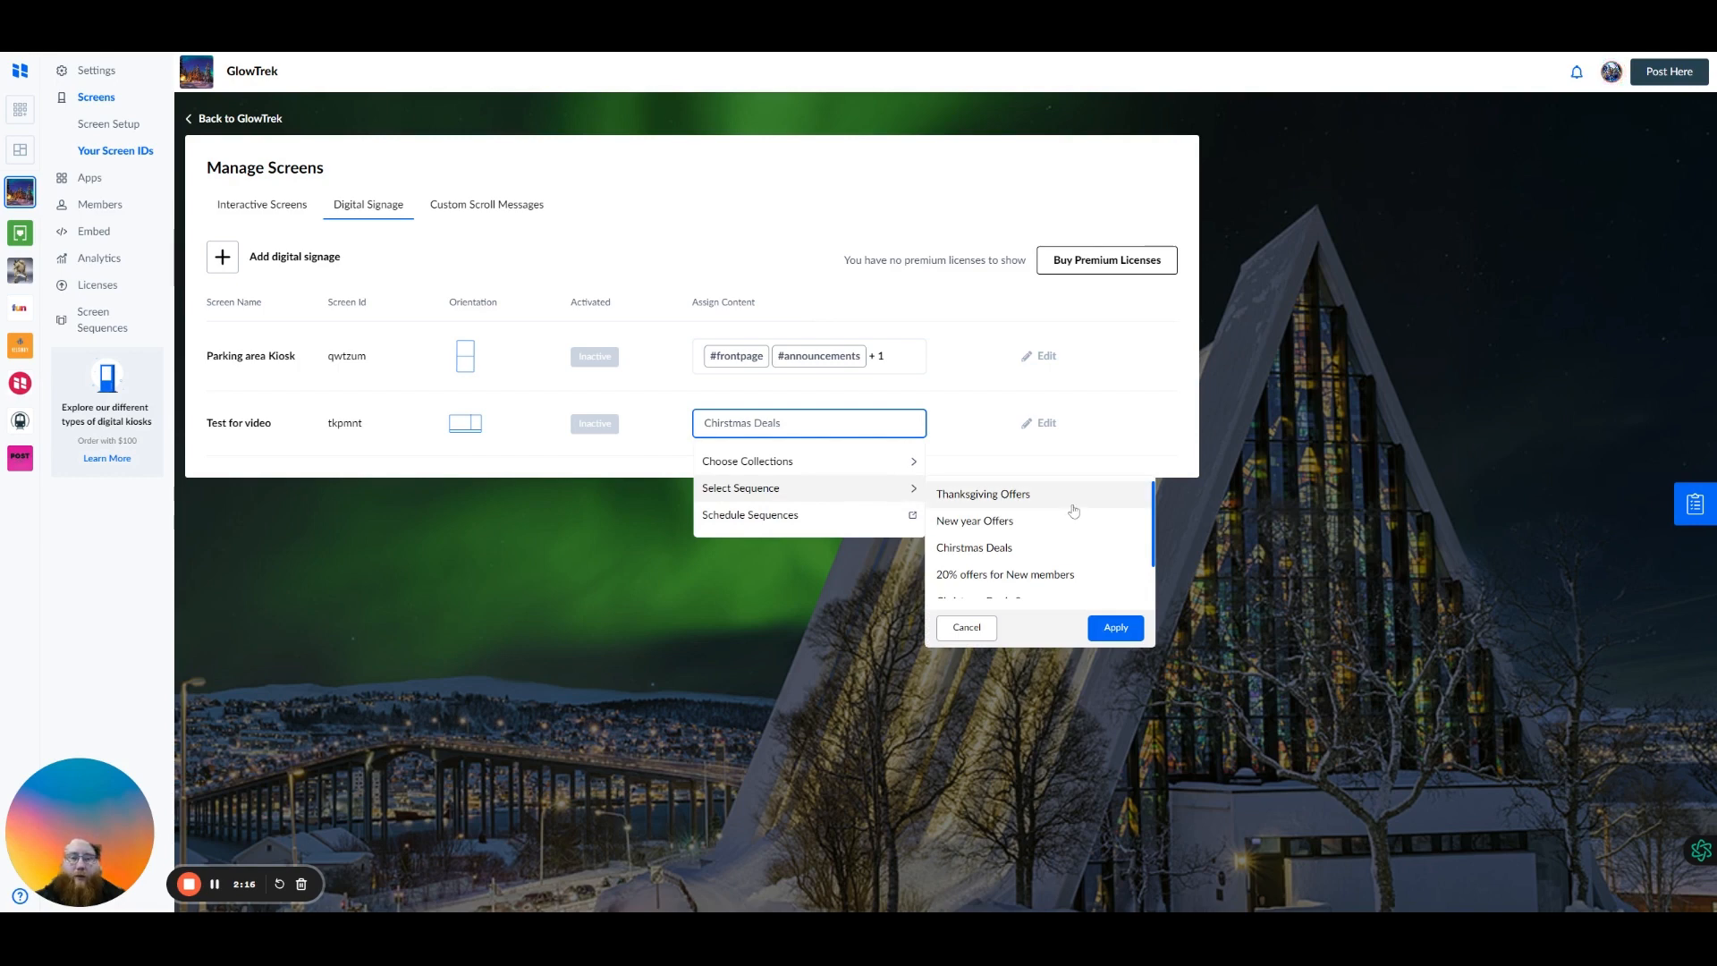
scroll(1052, 528, down, 2)
scroll(1037, 532, up, 2)
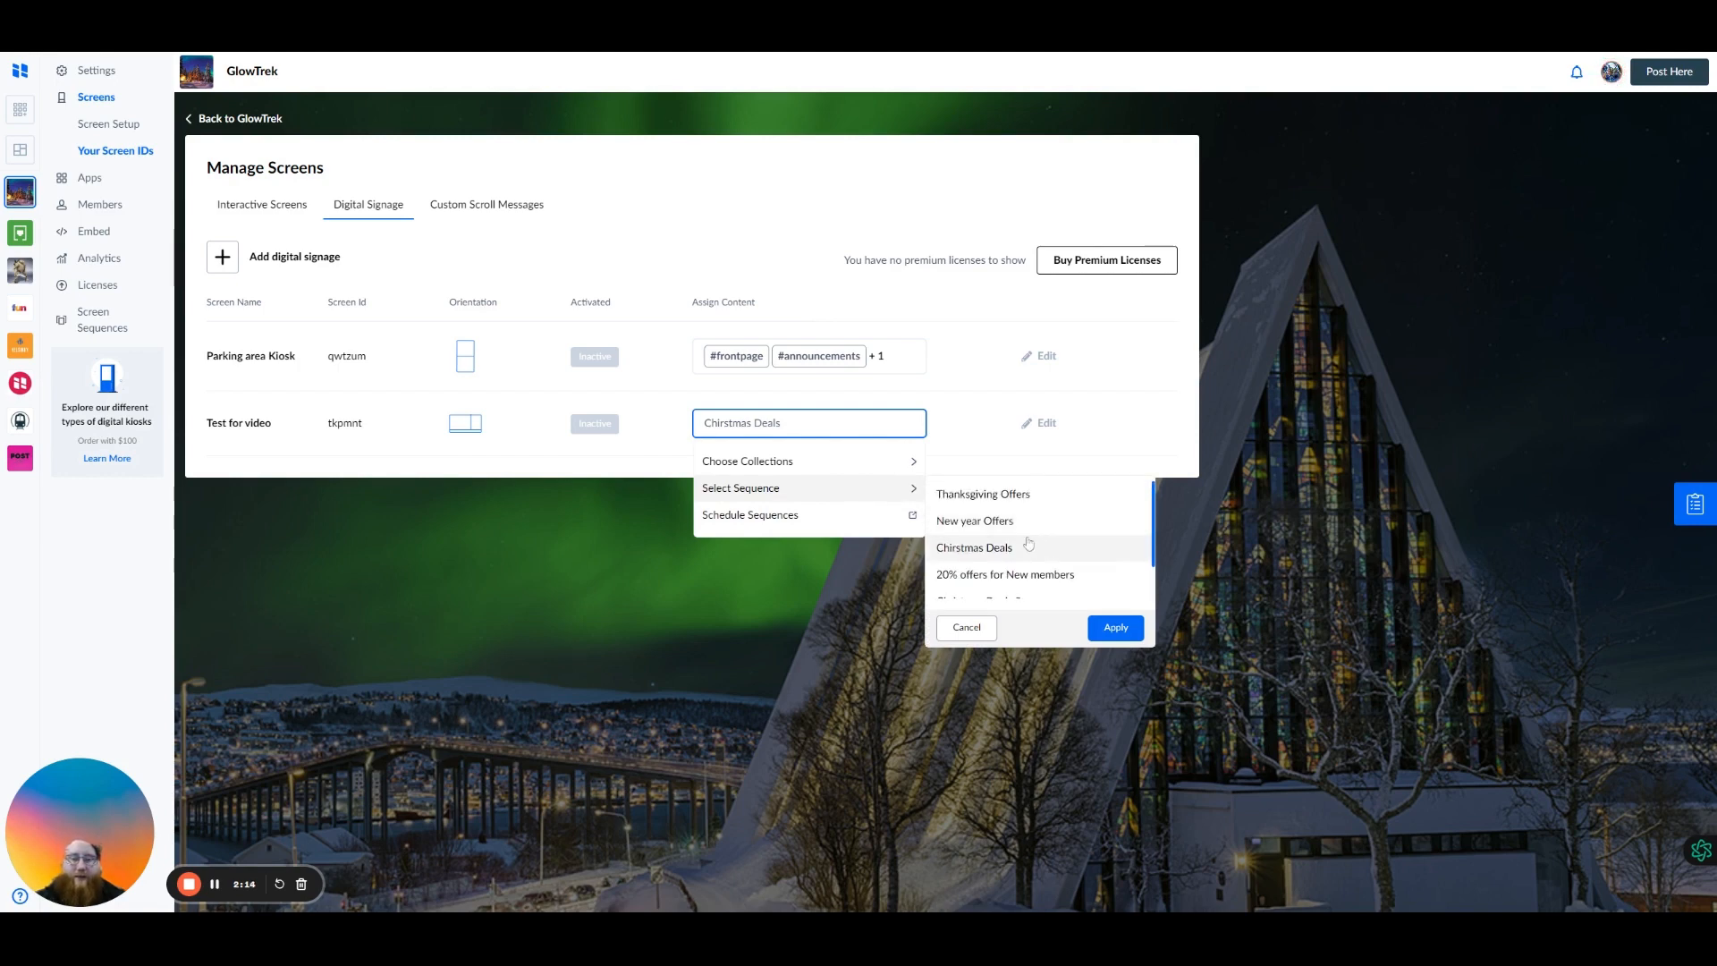
click(1023, 531)
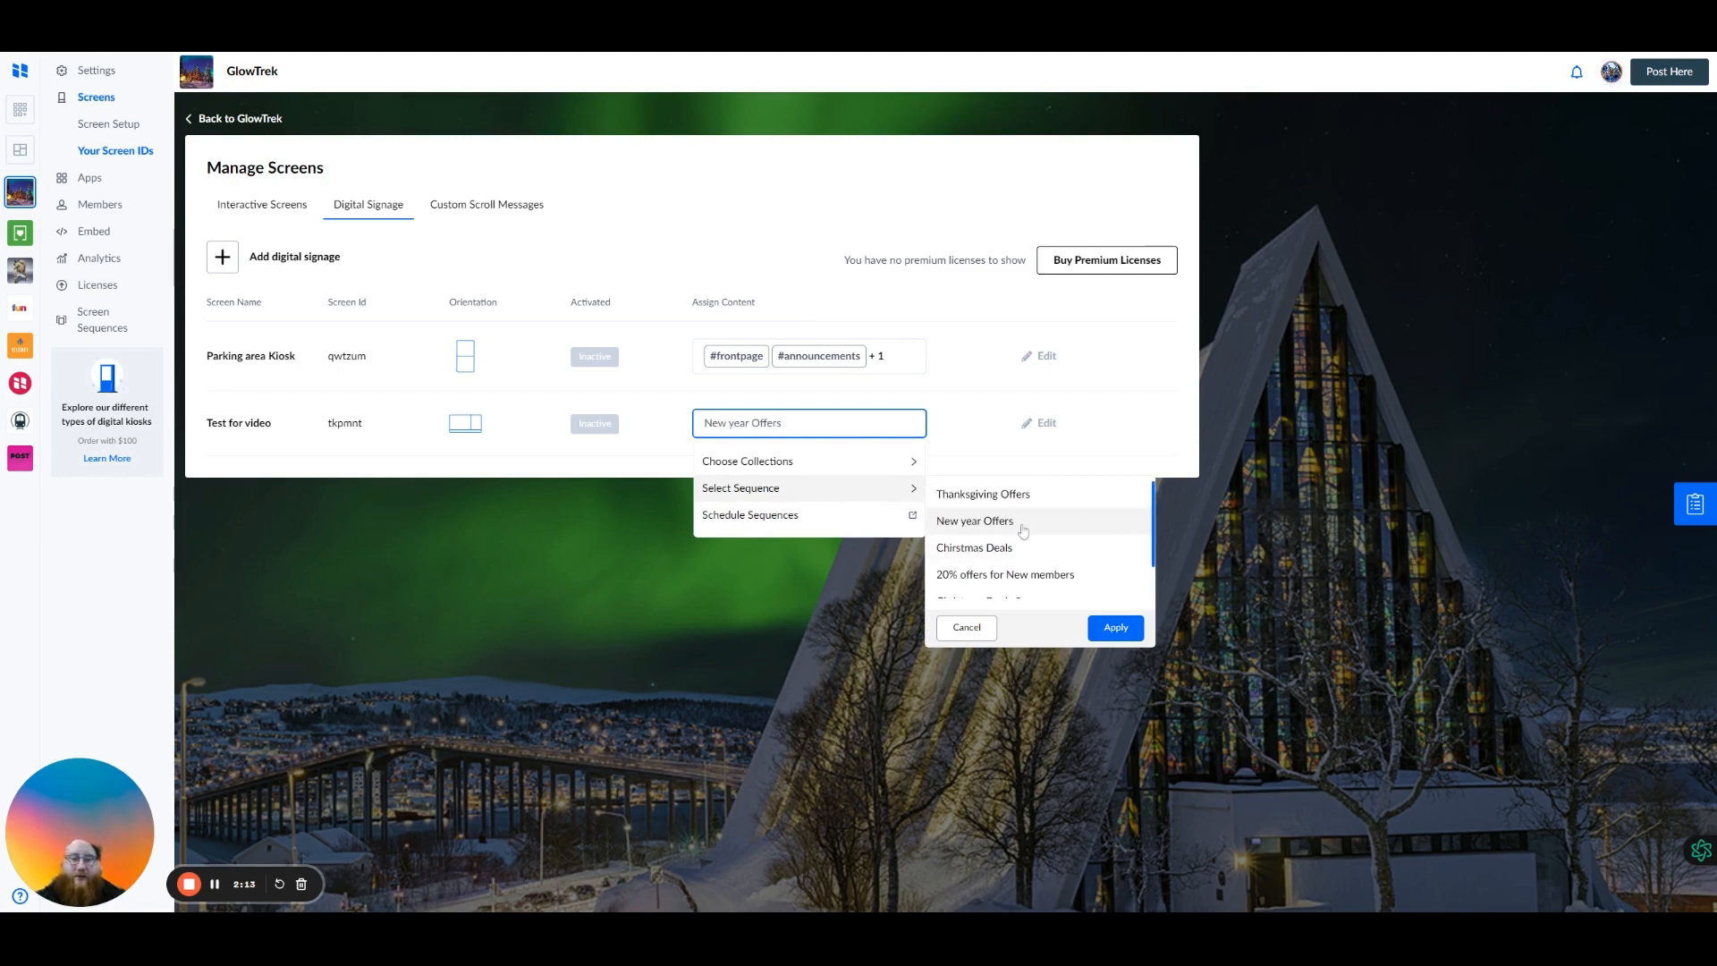
click(1108, 629)
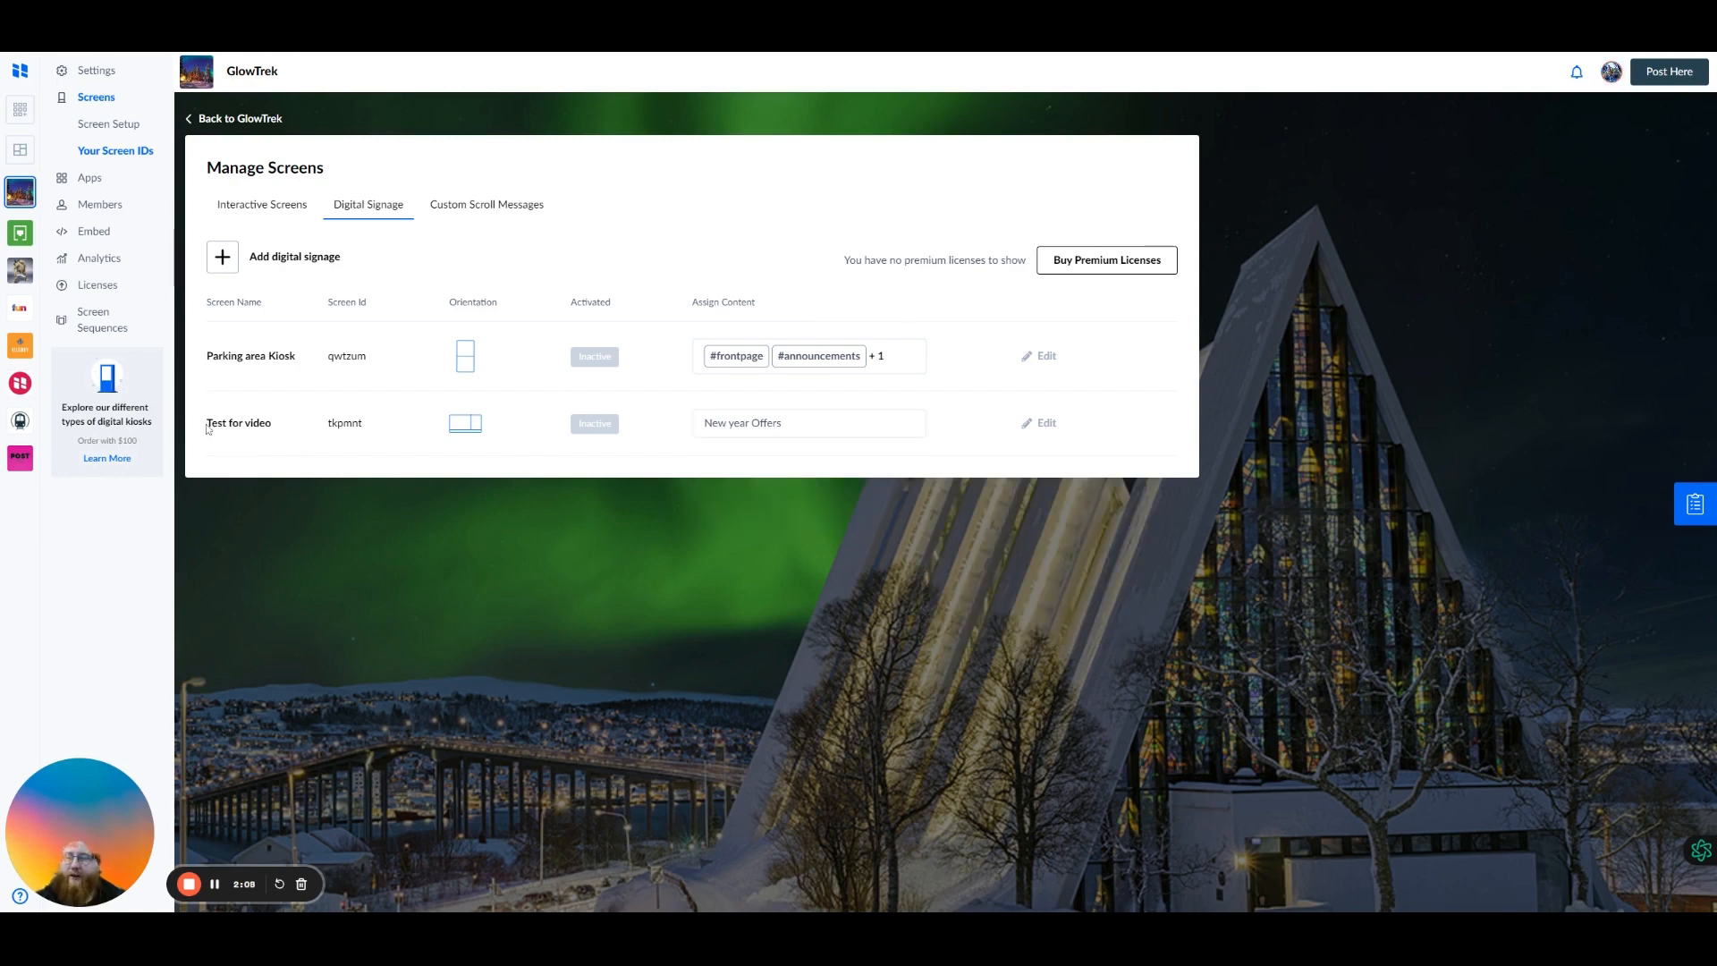
drag(207, 428, 270, 431)
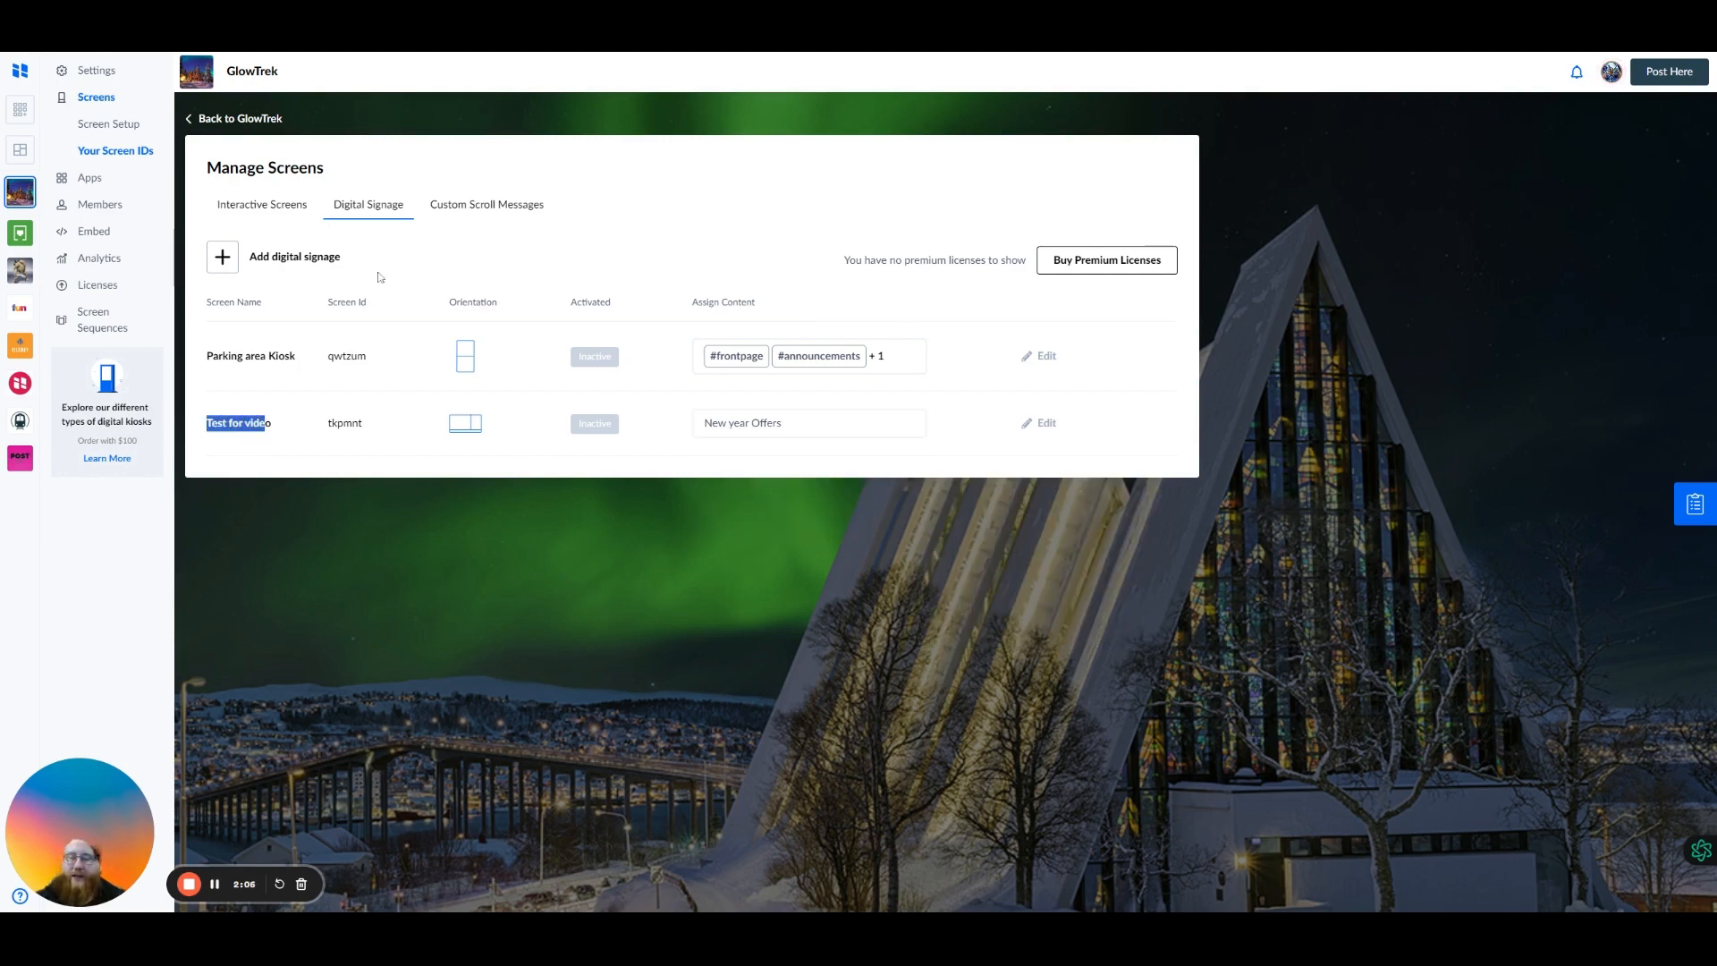
click(562, 284)
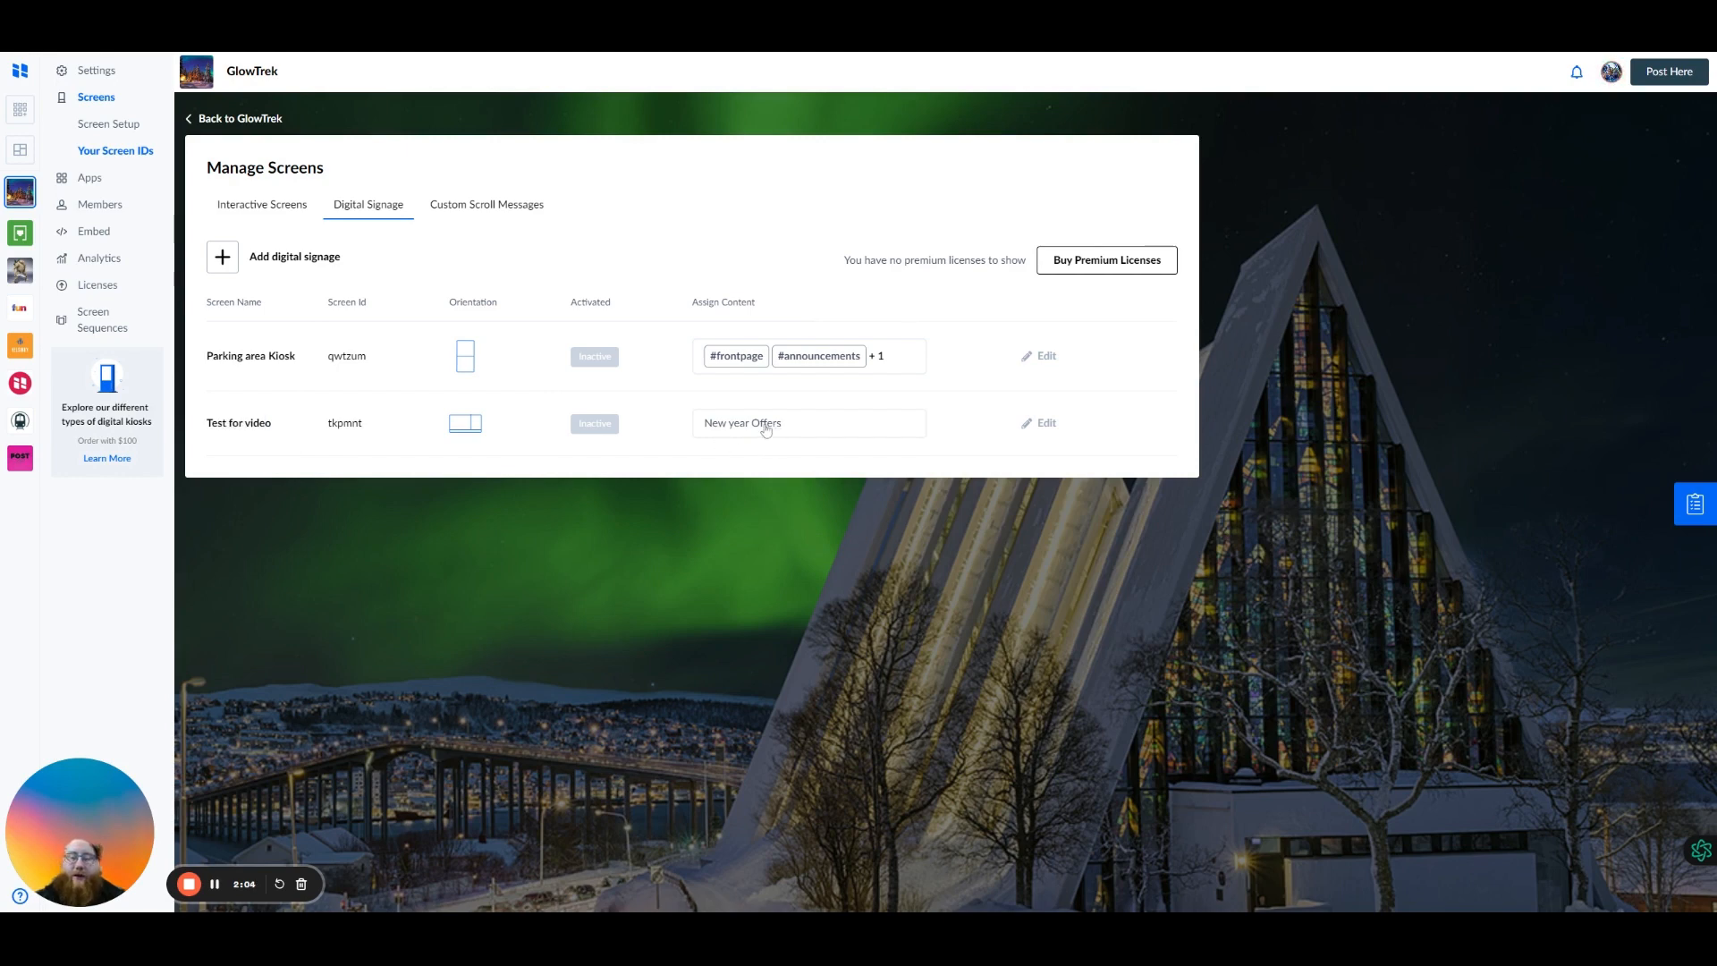